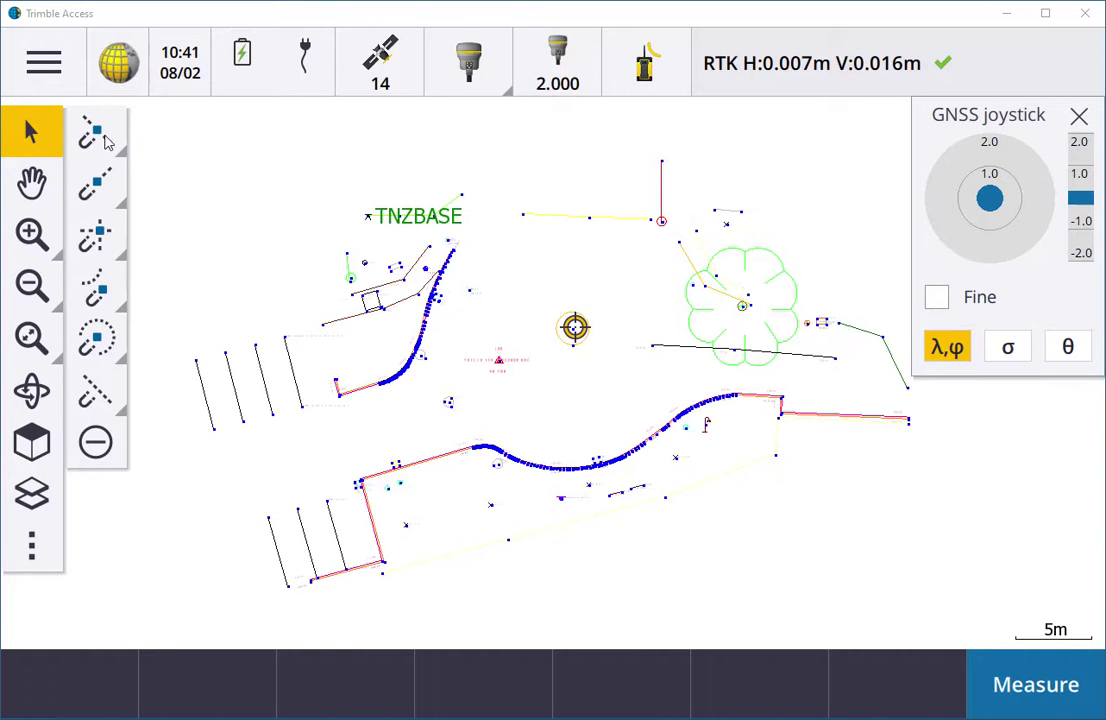
Open the main menu for the ITM Topo job in the KOREC Topo Site project, showing Favorites
click(43, 64)
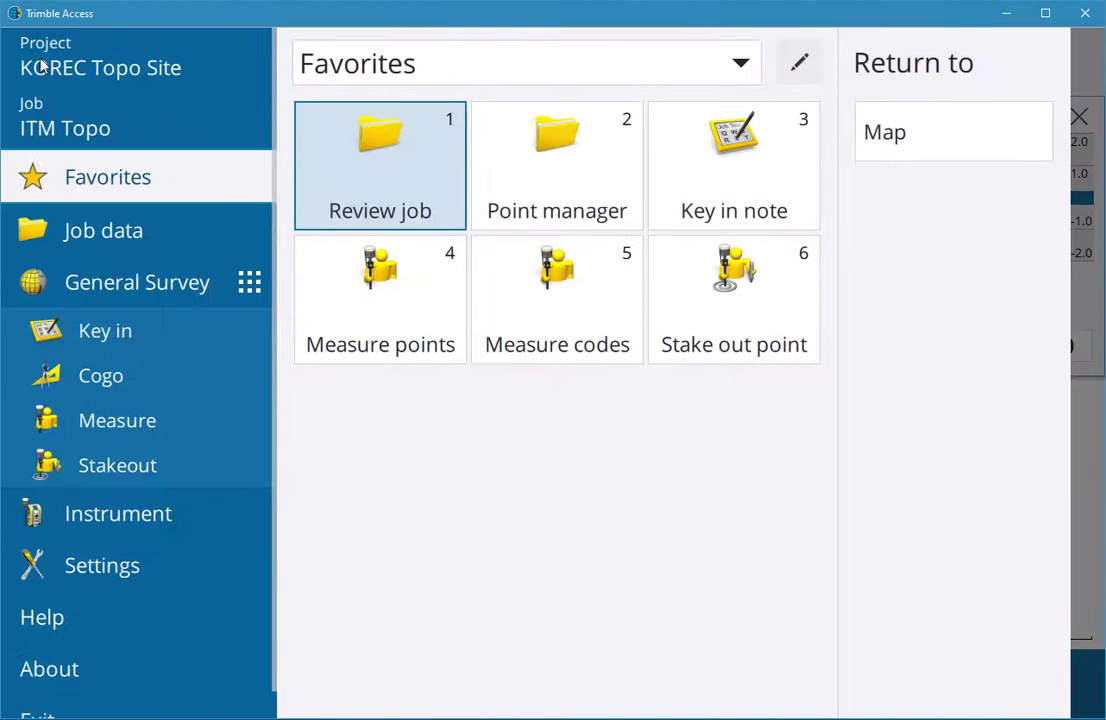
Start a points stakeout and move the joystick panel off the stake-out list
click(128, 470)
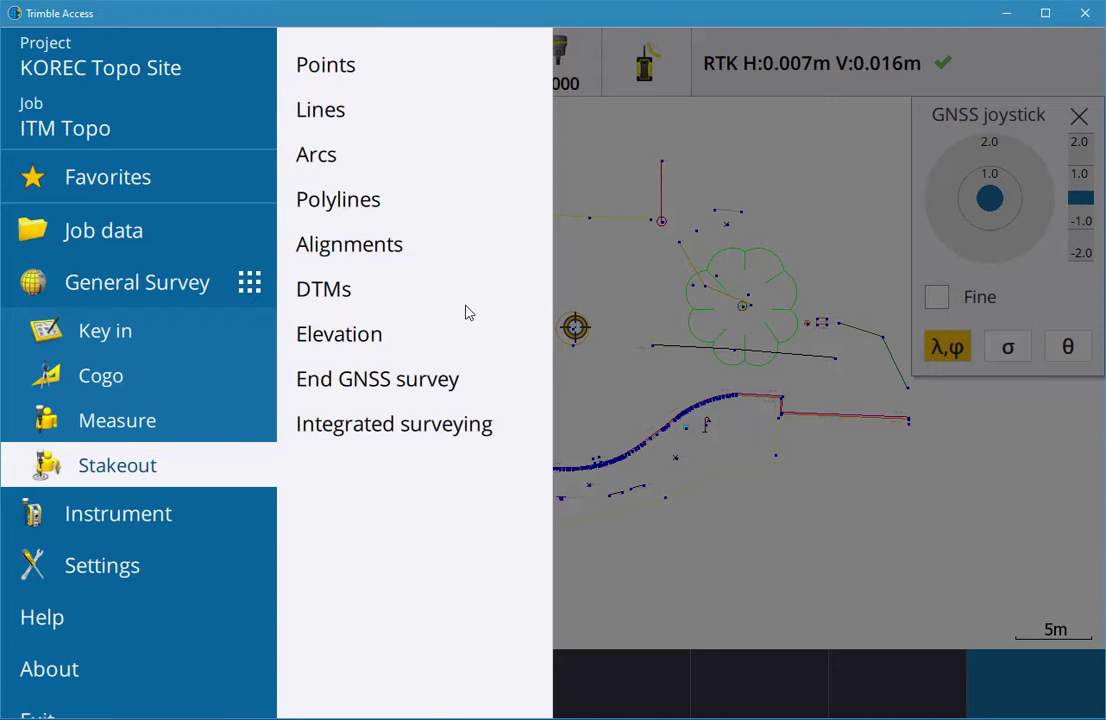
click(383, 64)
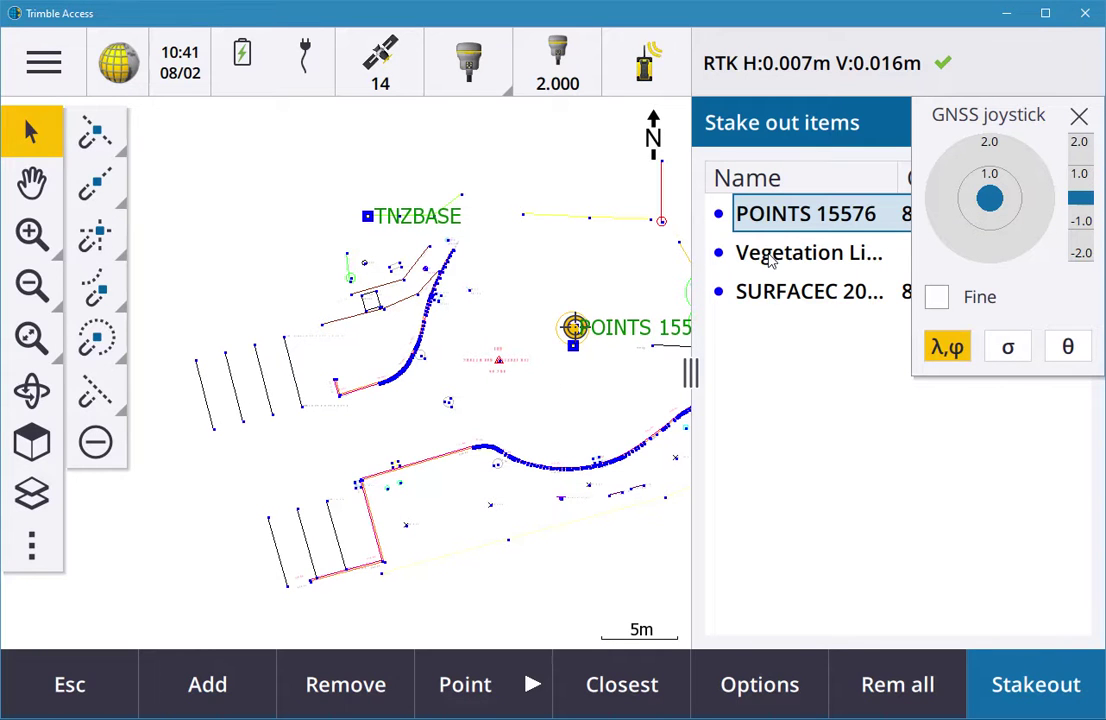
drag(1010, 112, 1010, 367)
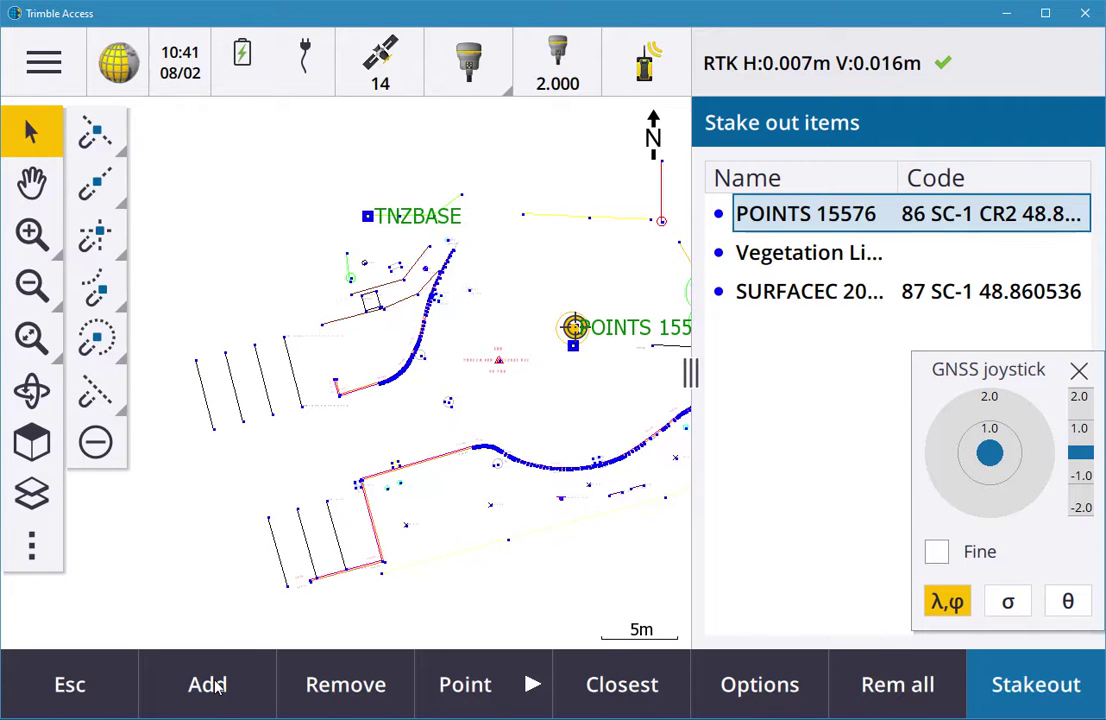
Remove POINTS 15576 and the vegetation line from the stake-out list, leaving only SURFACEC
click(374, 688)
click(374, 688)
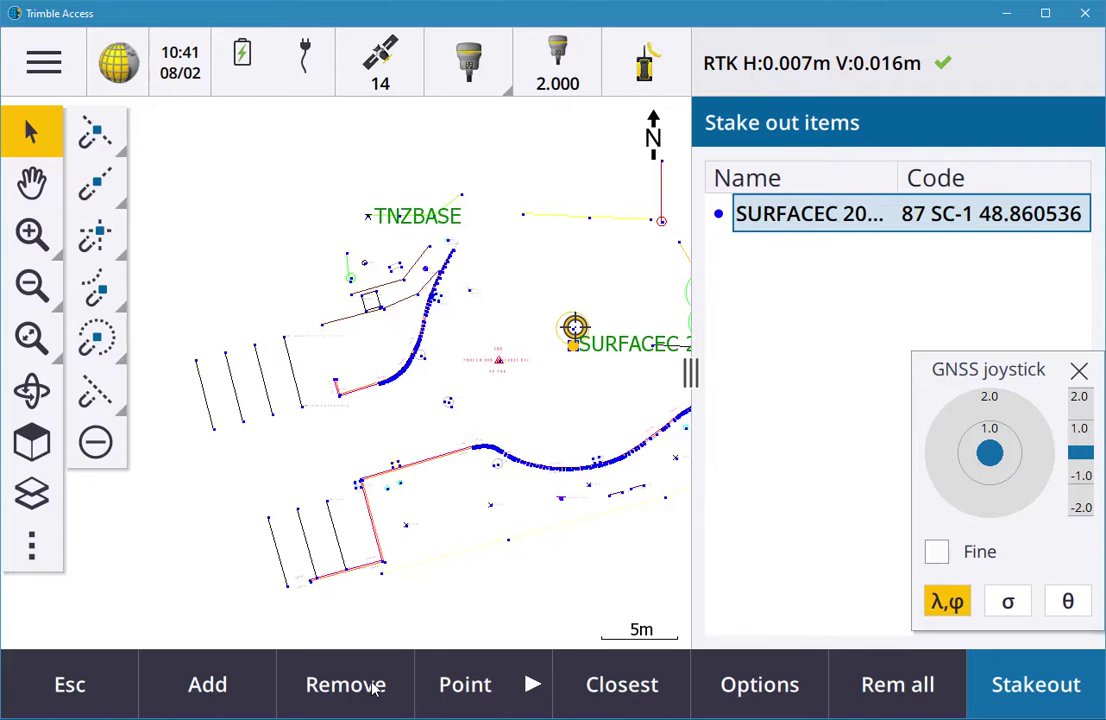
click(620, 686)
click(766, 684)
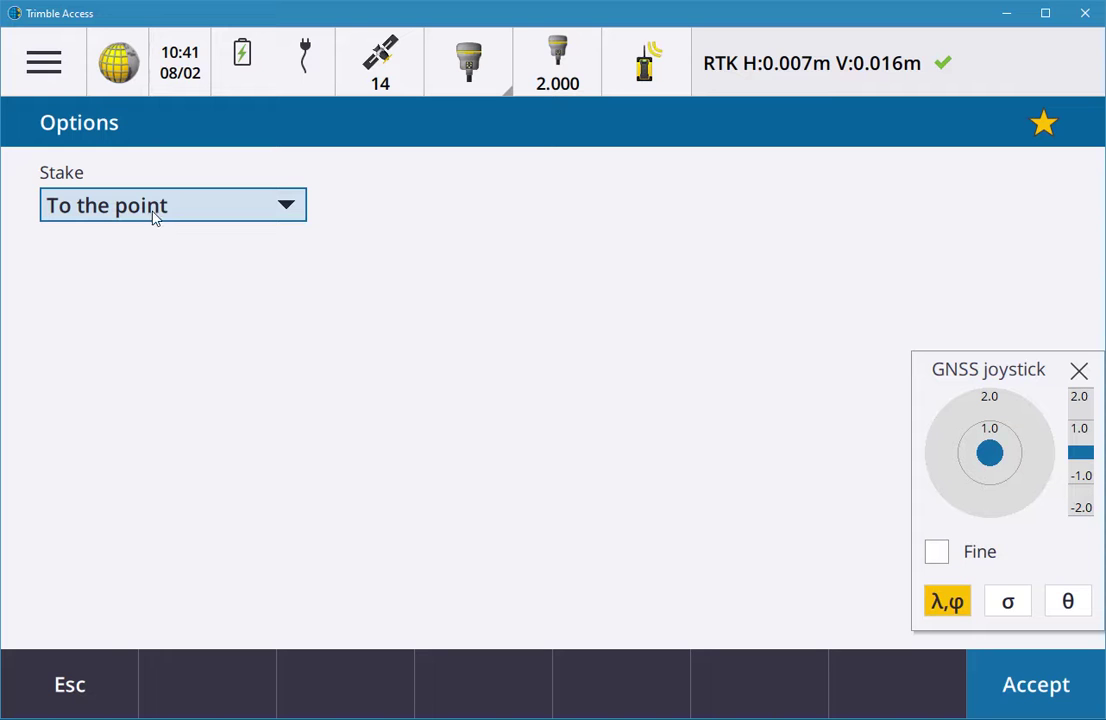
Keep the Stake method as To the point and accept the stakeout options
click(262, 206)
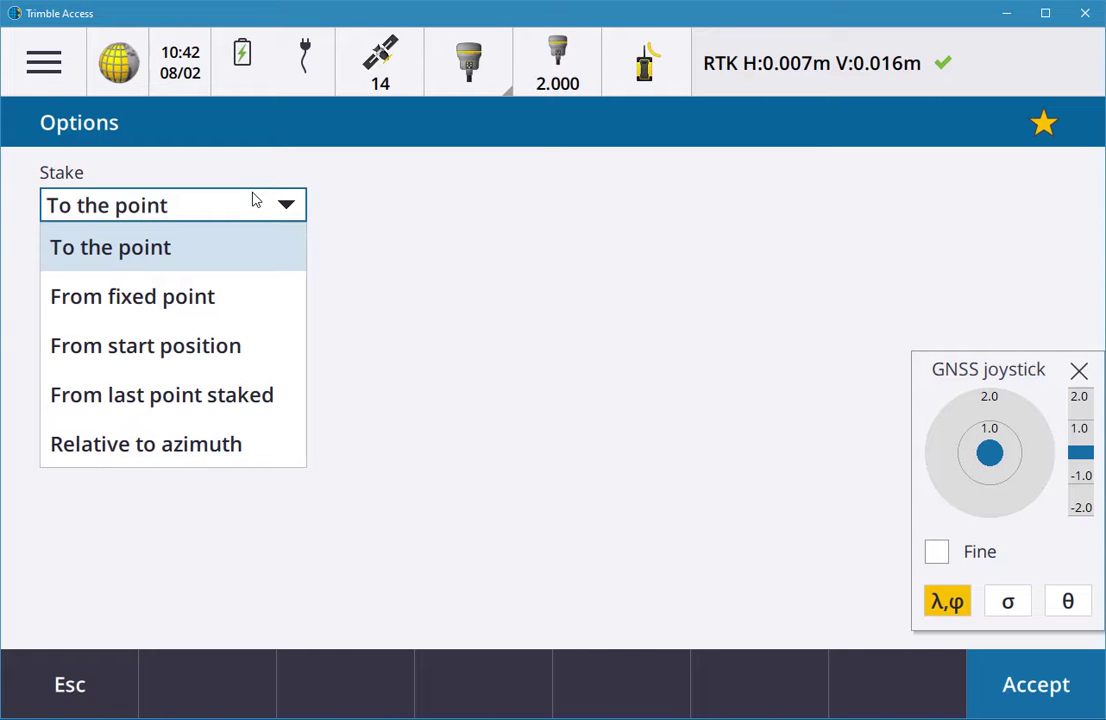
click(184, 270)
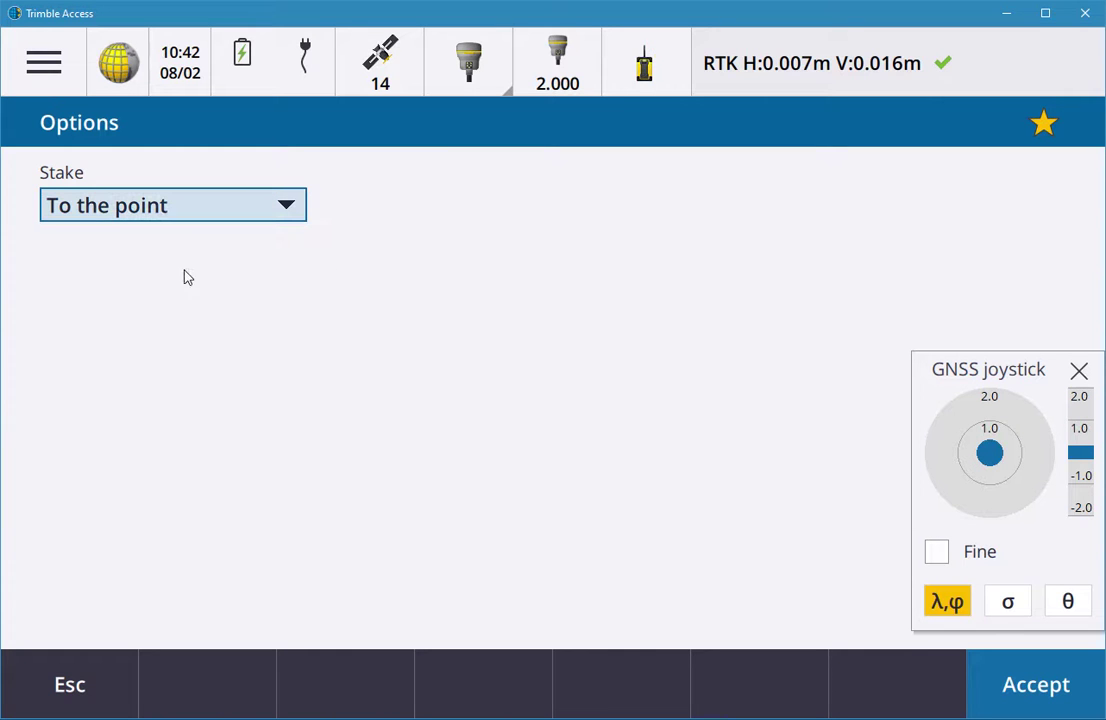
click(1039, 700)
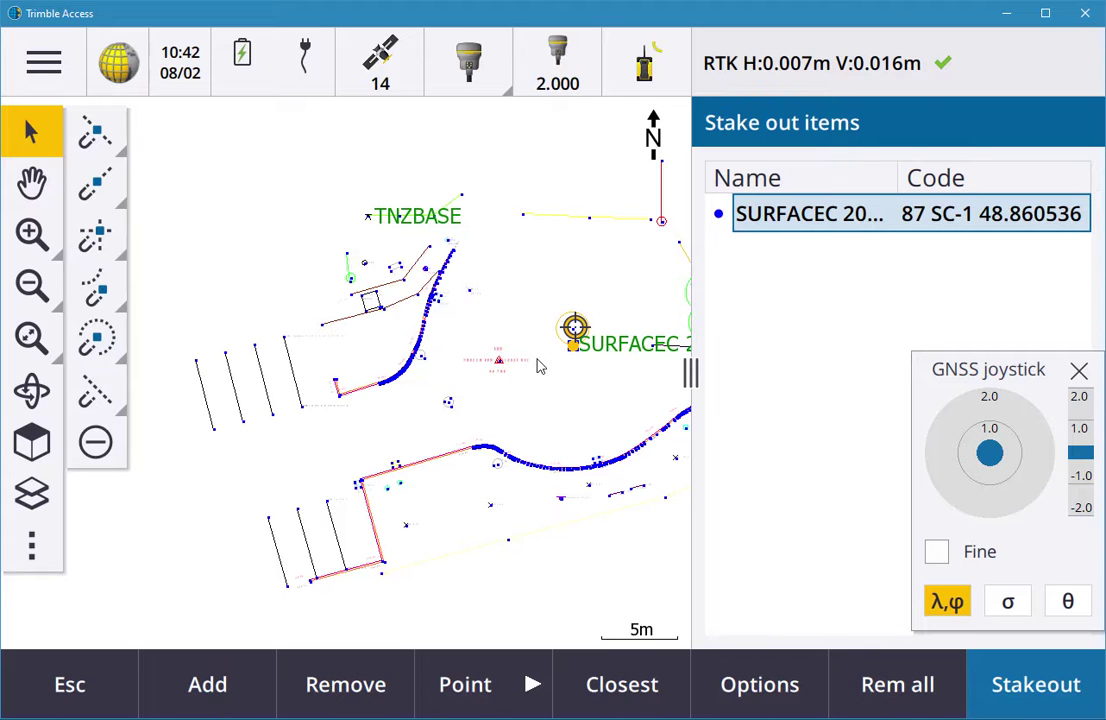
Delete the SURFACEC item, browse the job's point list without adding any, and close stake-out
key(Delete)
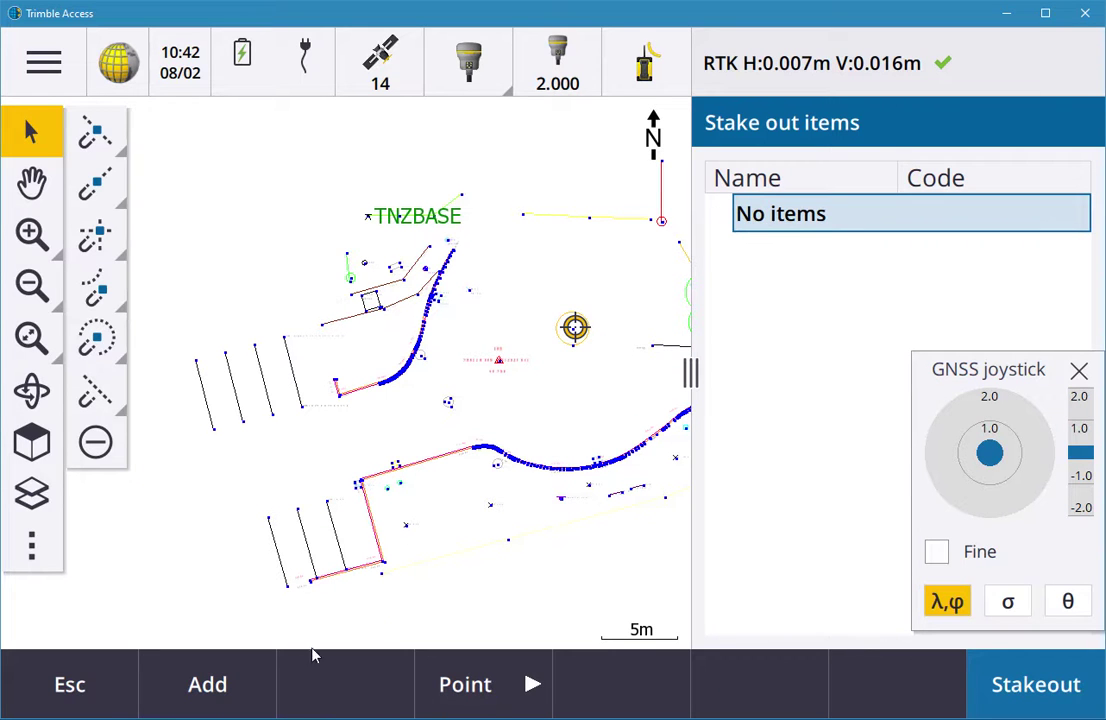
click(205, 685)
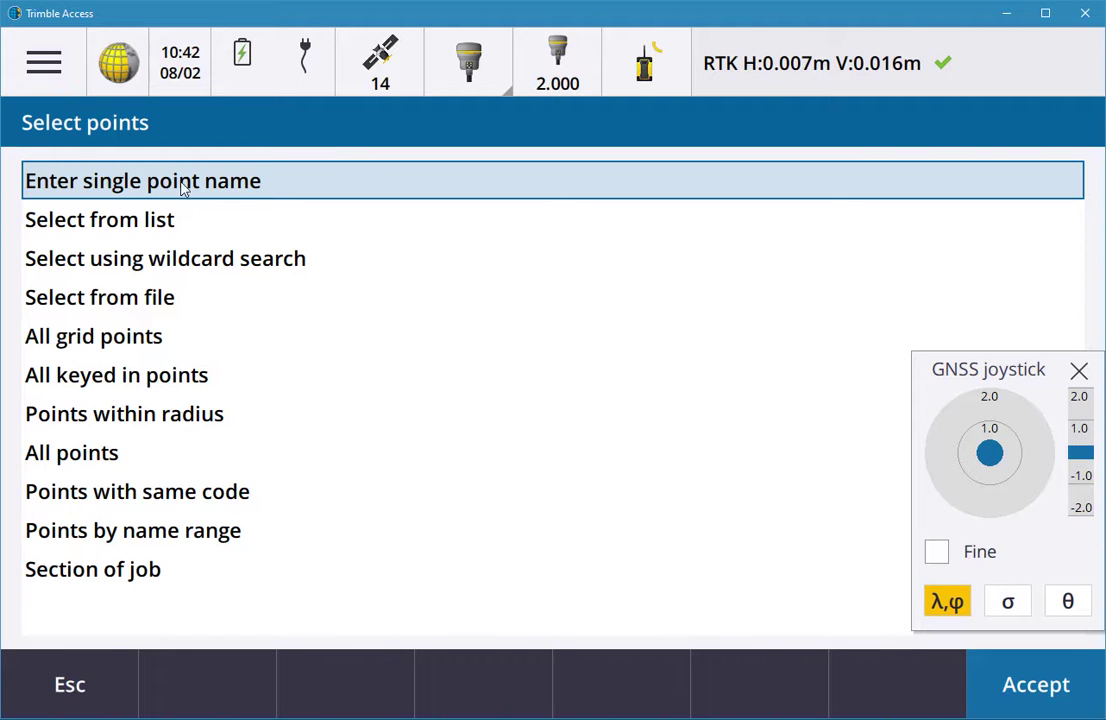
click(140, 219)
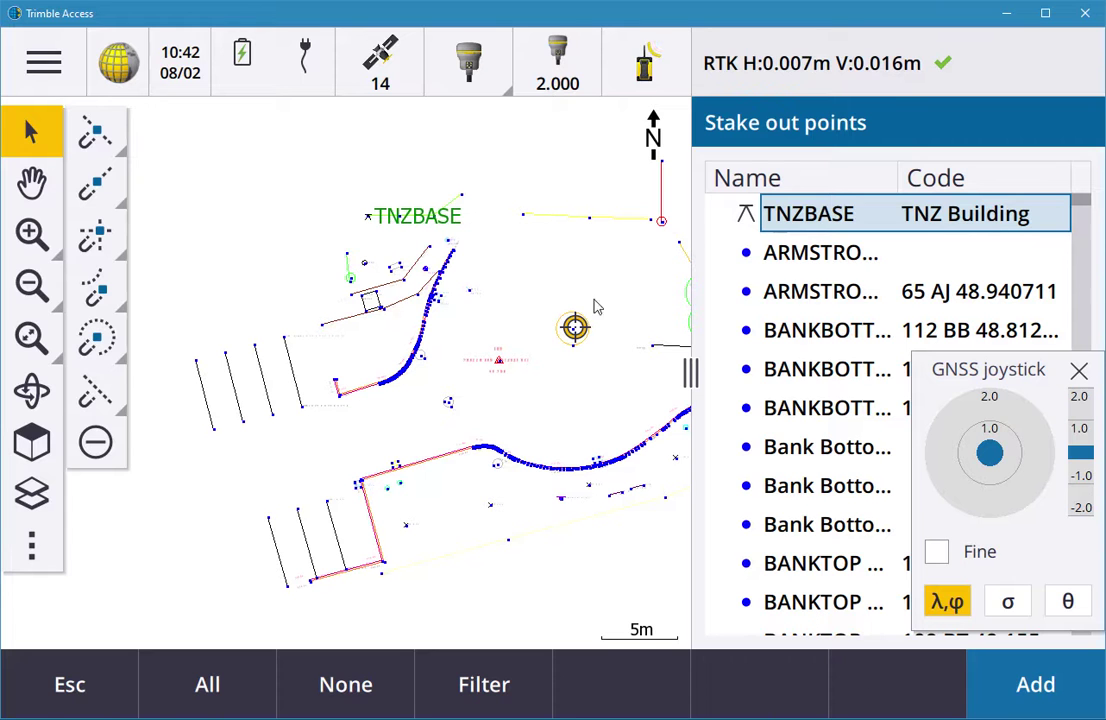
click(80, 692)
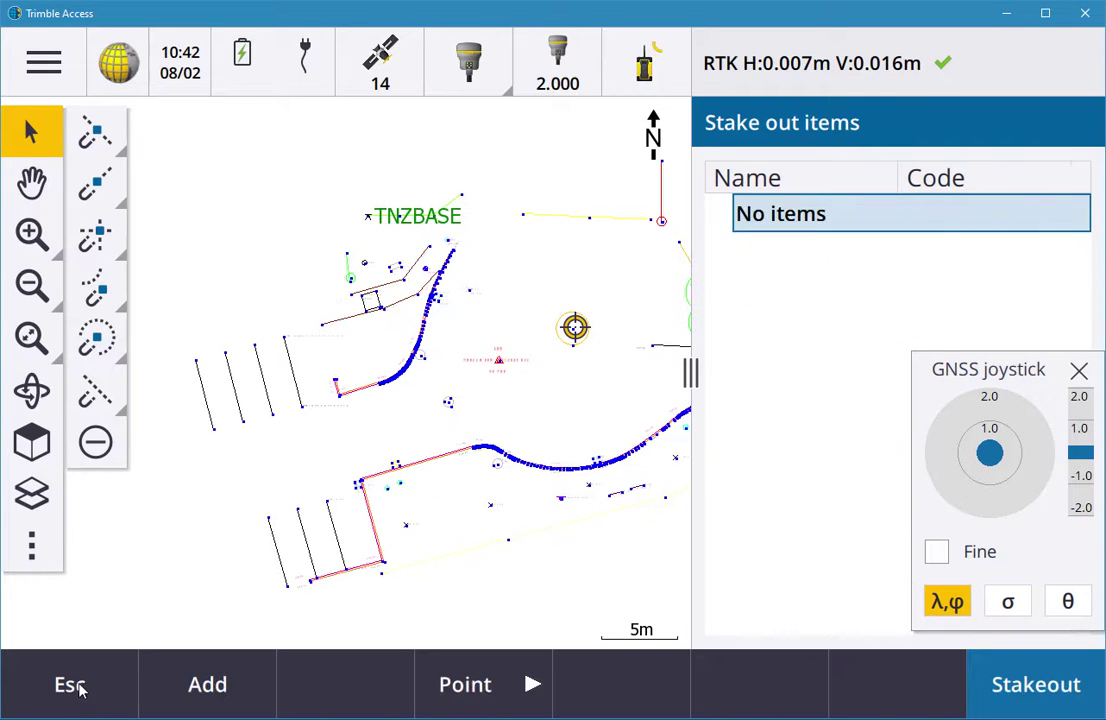
click(80, 688)
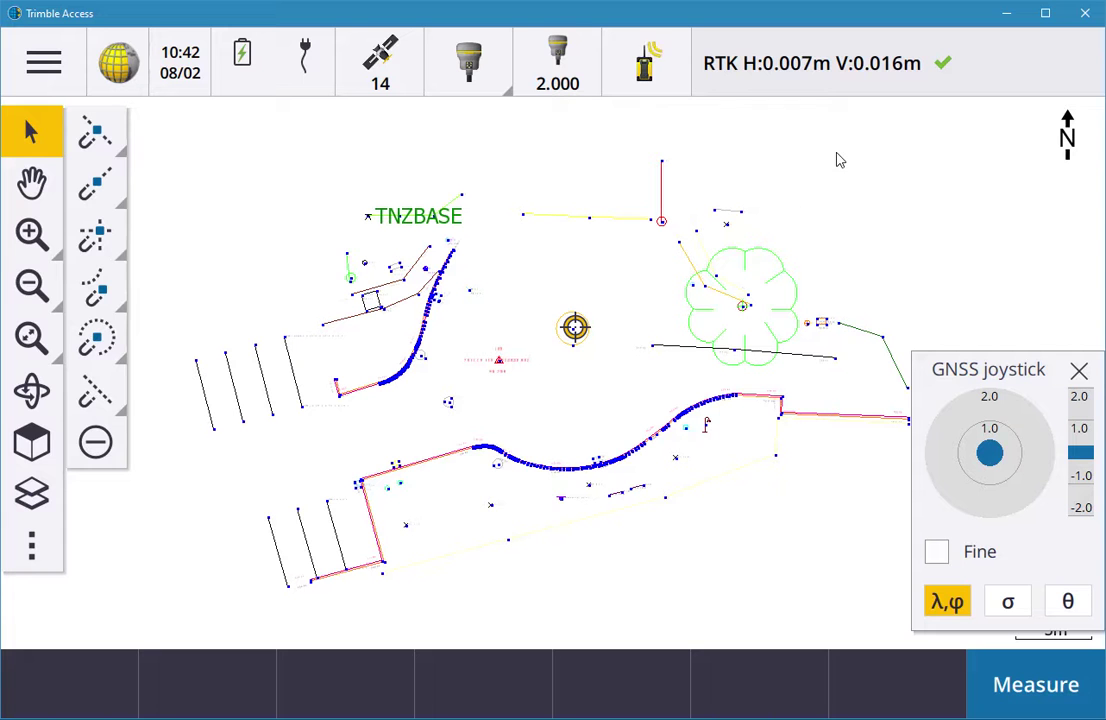
Zoom in around the rover and select POINTS 15576 from the overlapping points
click(31, 232)
drag(532, 303, 632, 365)
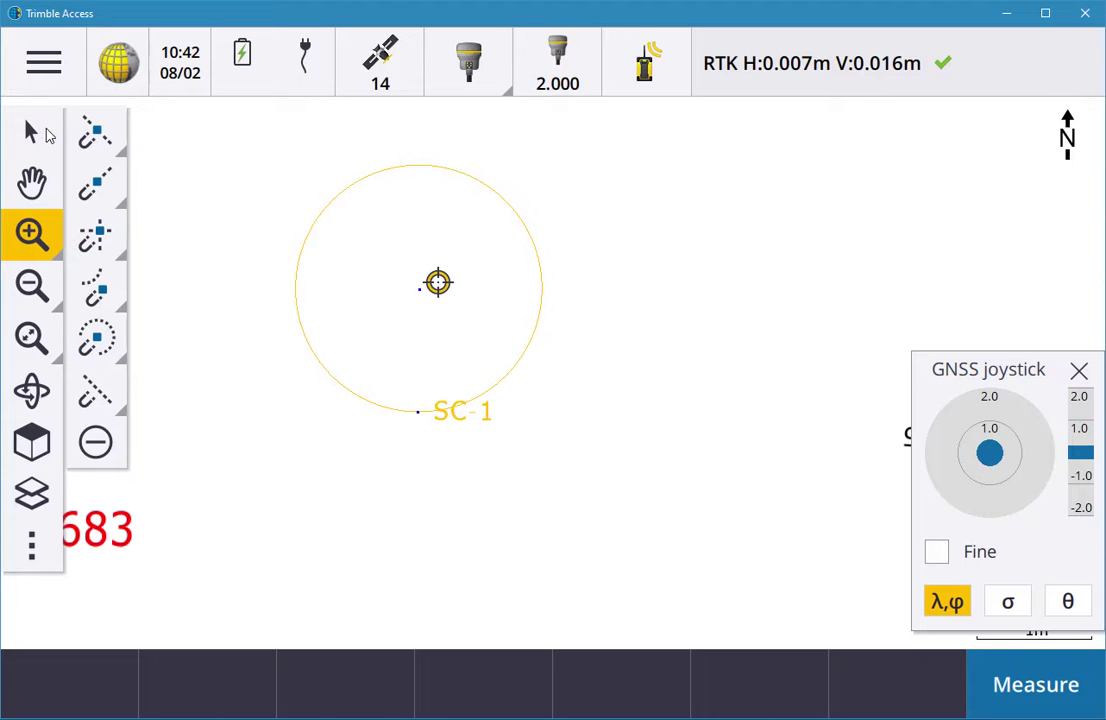
click(36, 118)
click(420, 291)
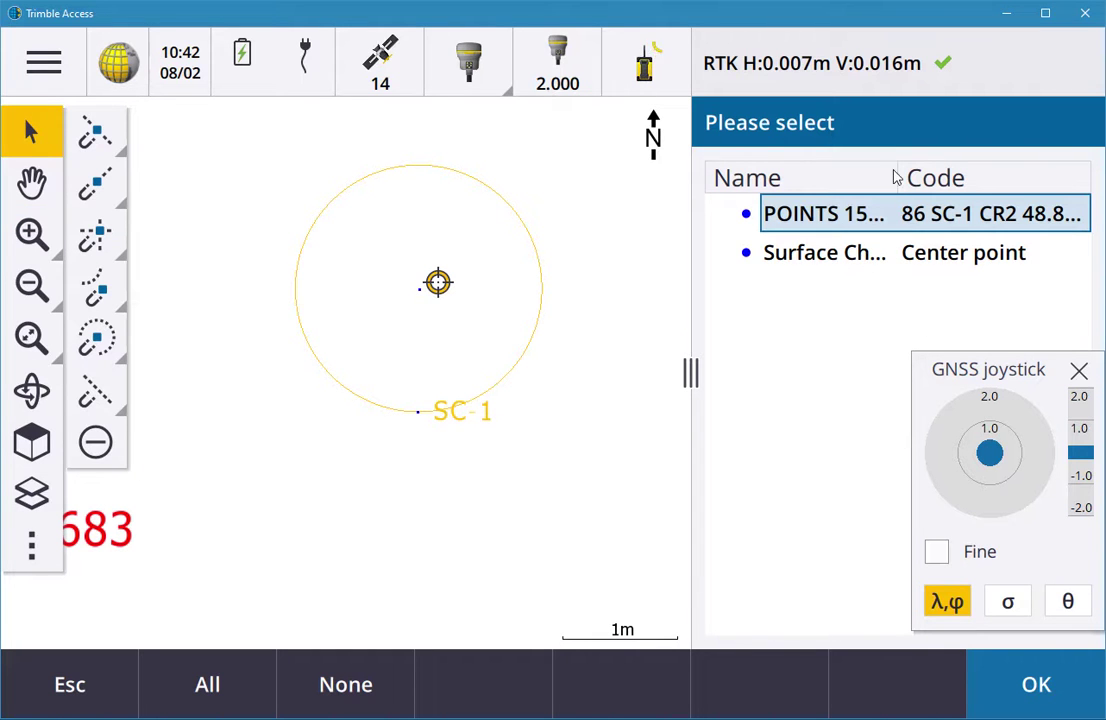
click(772, 213)
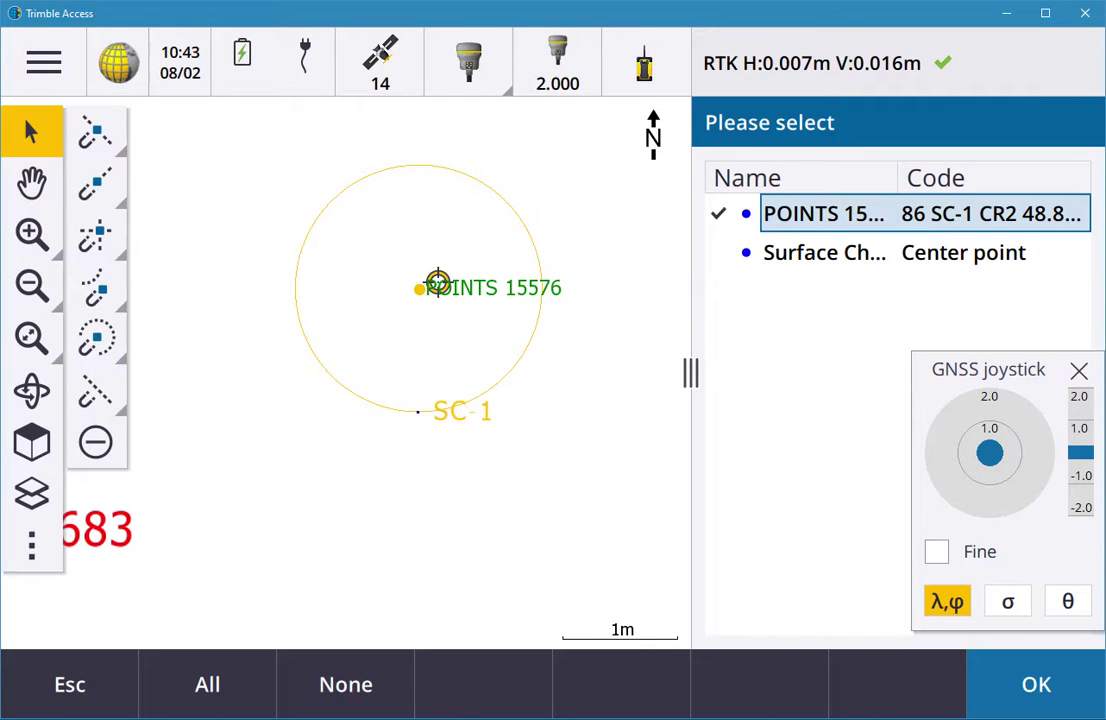
click(1040, 700)
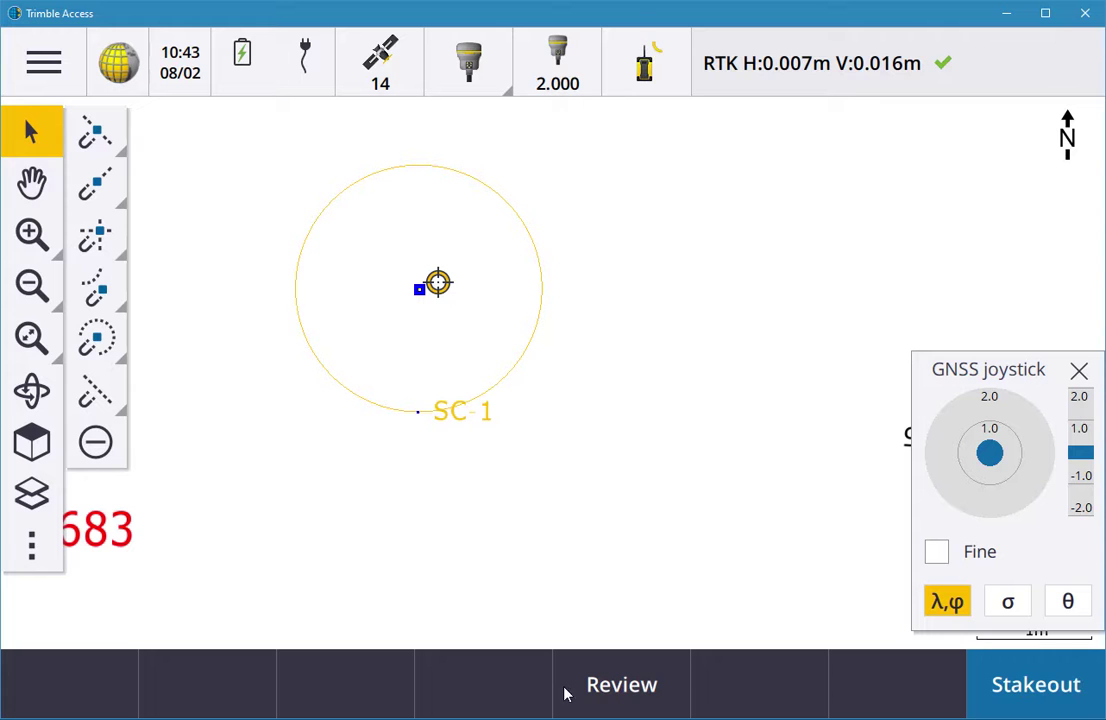
Review the details of POINTS 15576, then start staking it out
click(604, 683)
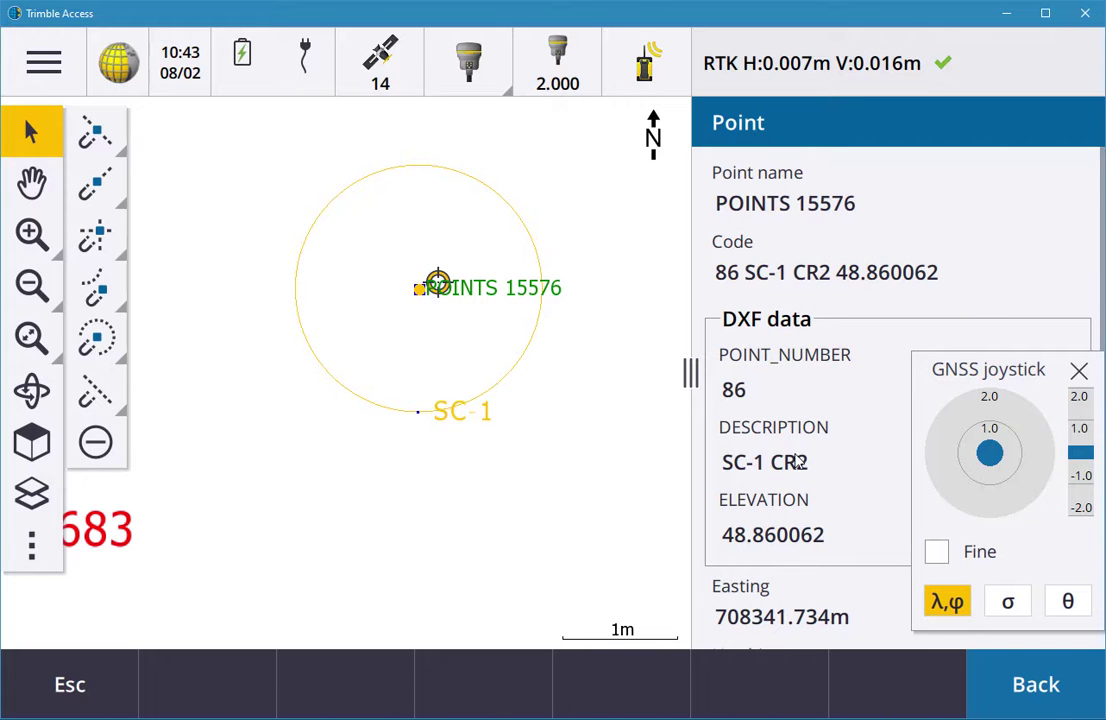
scroll(716, 450, down, 4)
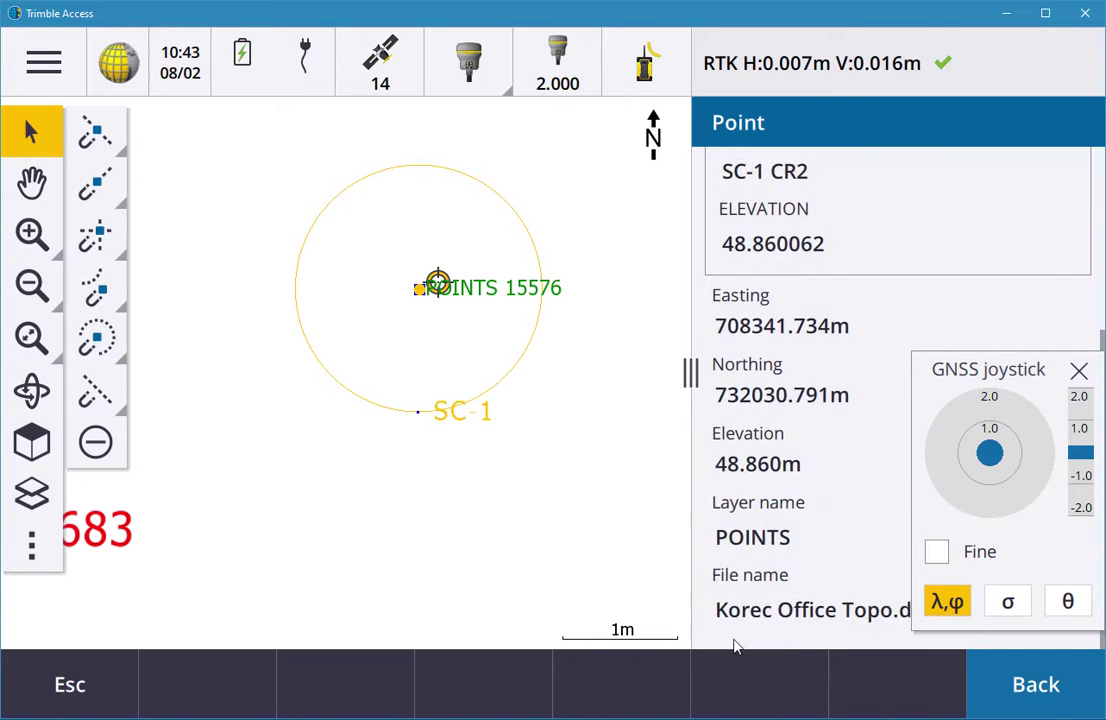
click(1036, 685)
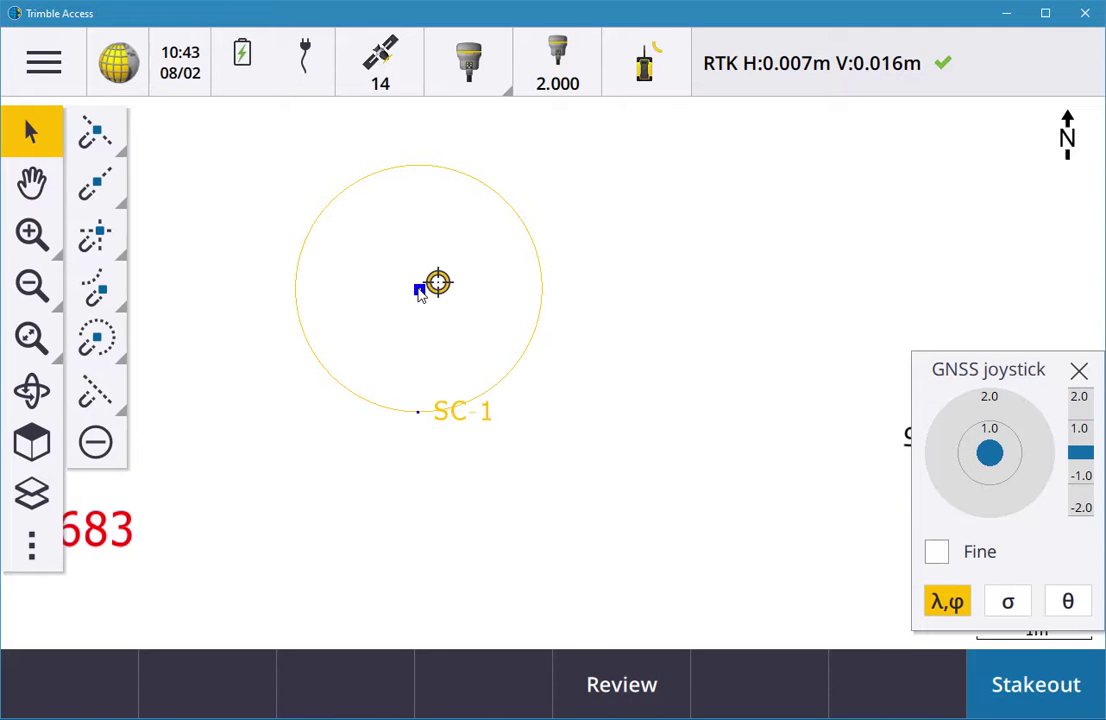
click(1034, 709)
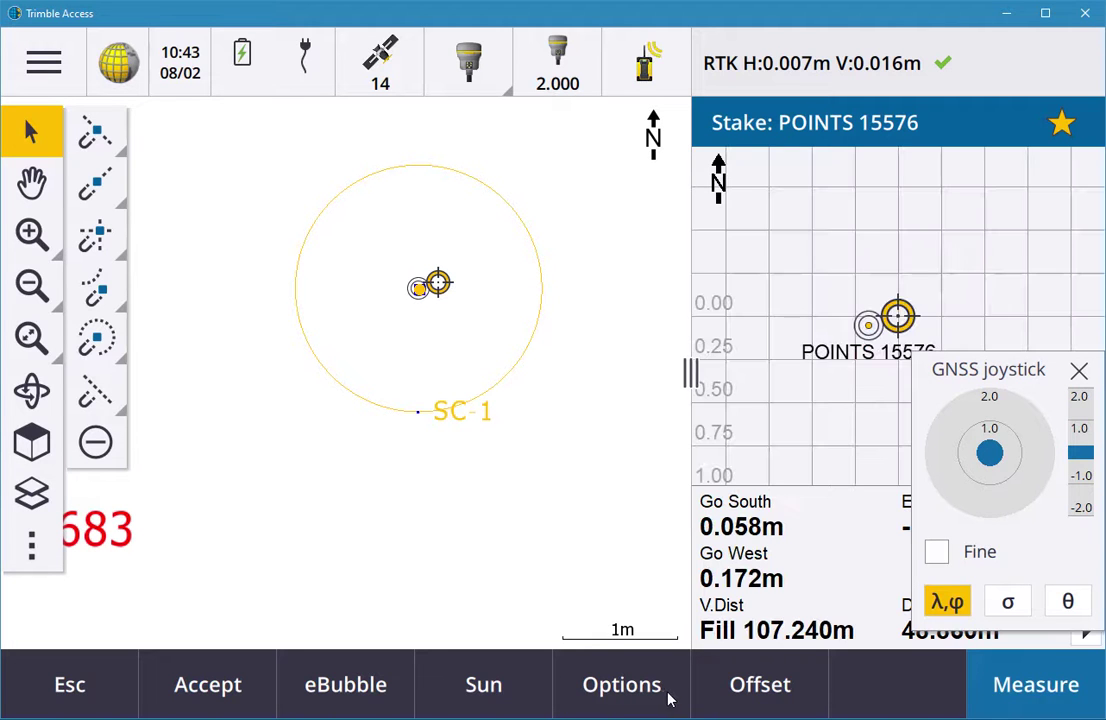
Use the fine joystick to move the rover onto POINTS 15576, within a few millimetres
drag(1031, 373, 125, 391)
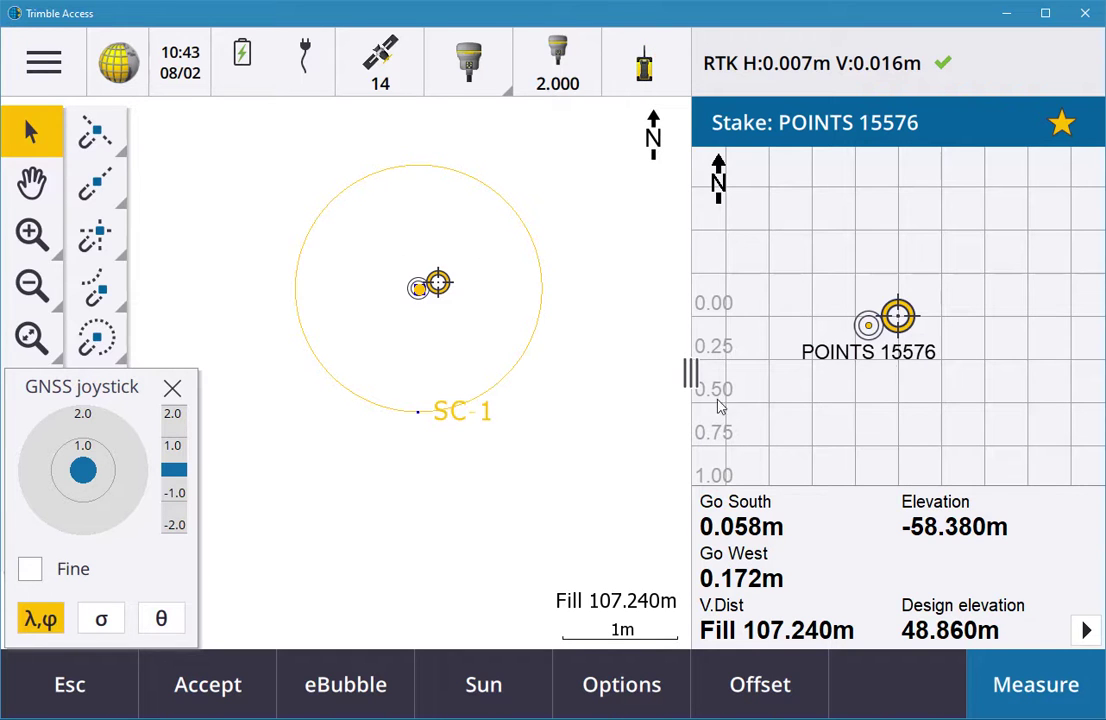
click(30, 569)
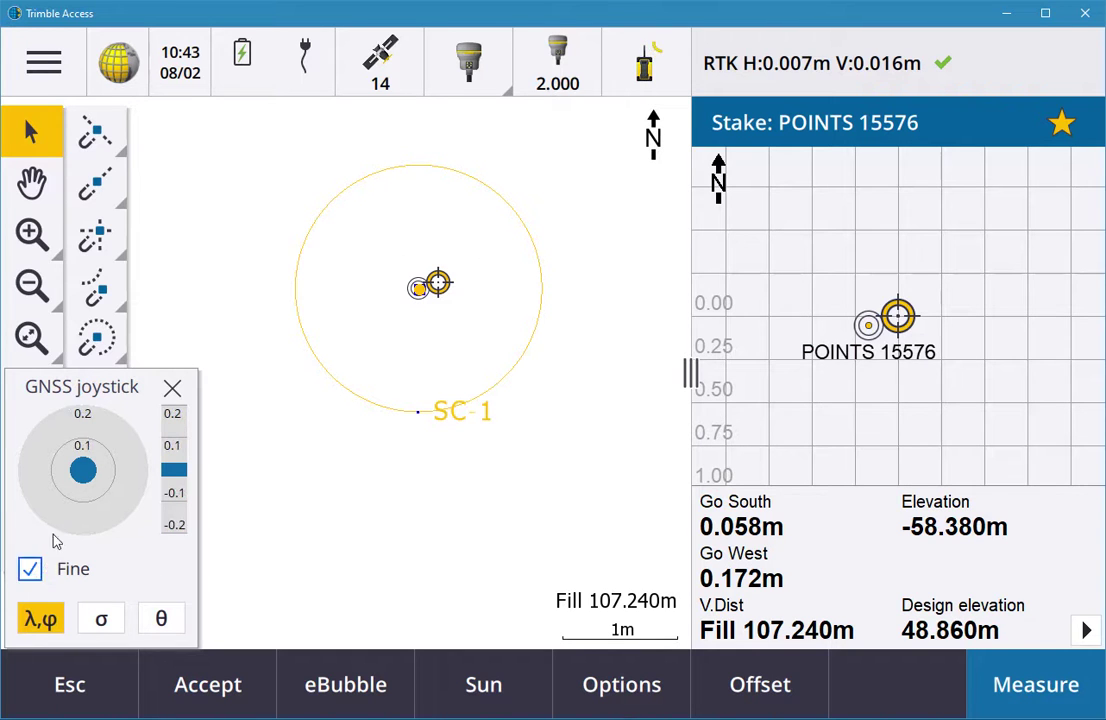
mouse_move(84, 476)
mouse_down()
mouse_move(99, 458)
mouse_move(84, 448)
mouse_move(93, 451)
mouse_move(89, 469)
mouse_move(77, 462)
mouse_move(82, 473)
mouse_up()
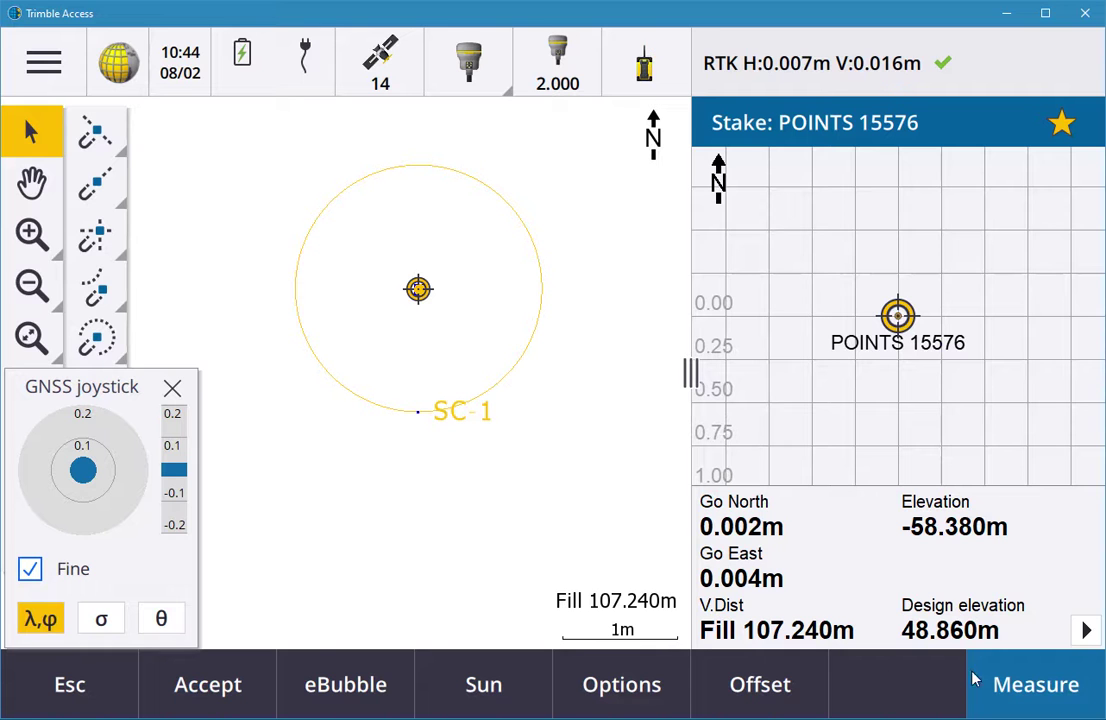
click(1052, 685)
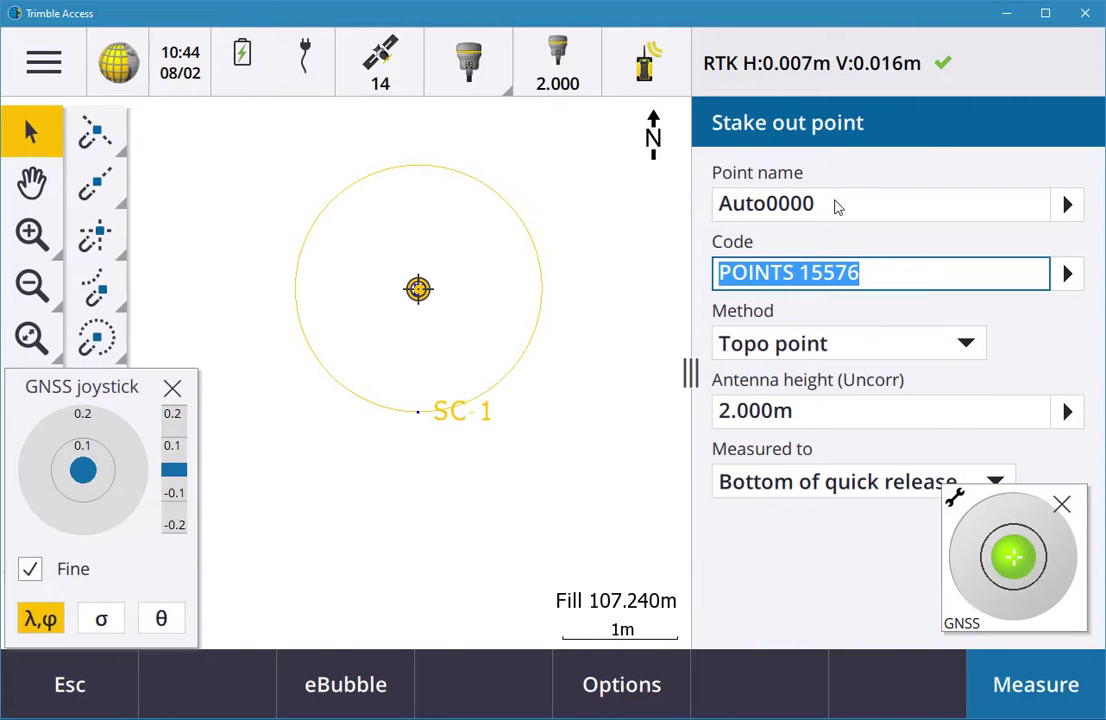
Rename the staked point SP1 and keep Topo point as the measuring method
click(838, 206)
key(BackSpace)
key(BackSpace)
key(BackSpace)
key(BackSpace)
key(BackSpace)
key(BackSpace)
key(BackSpace)
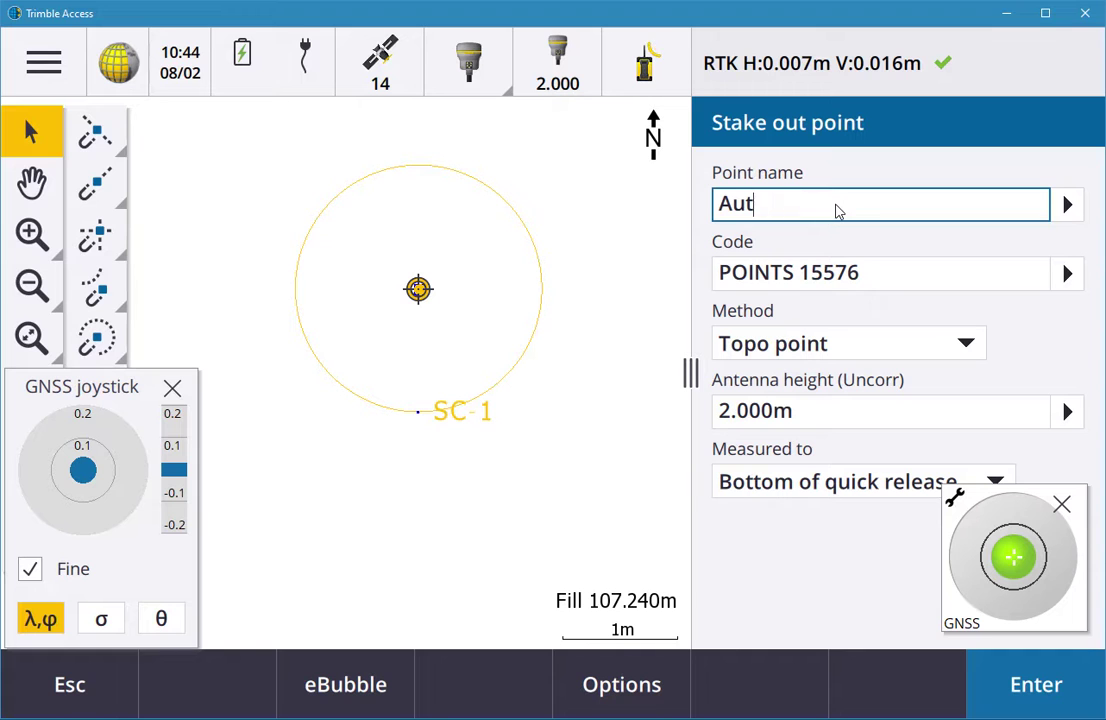
text(SP1)
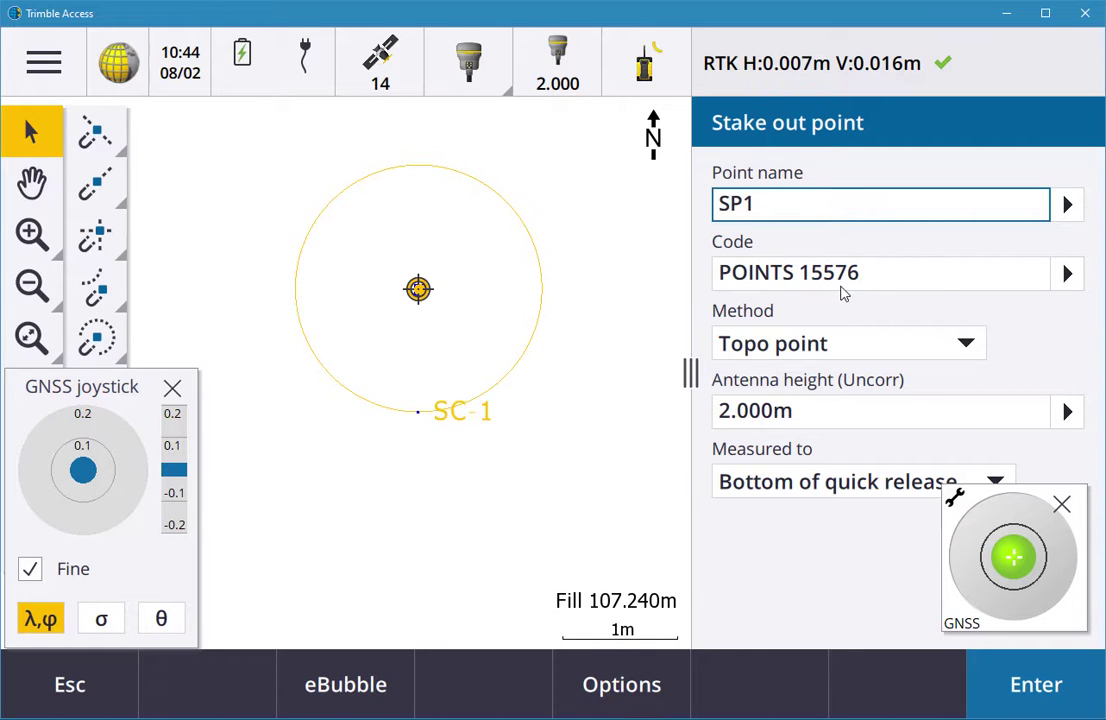
click(855, 345)
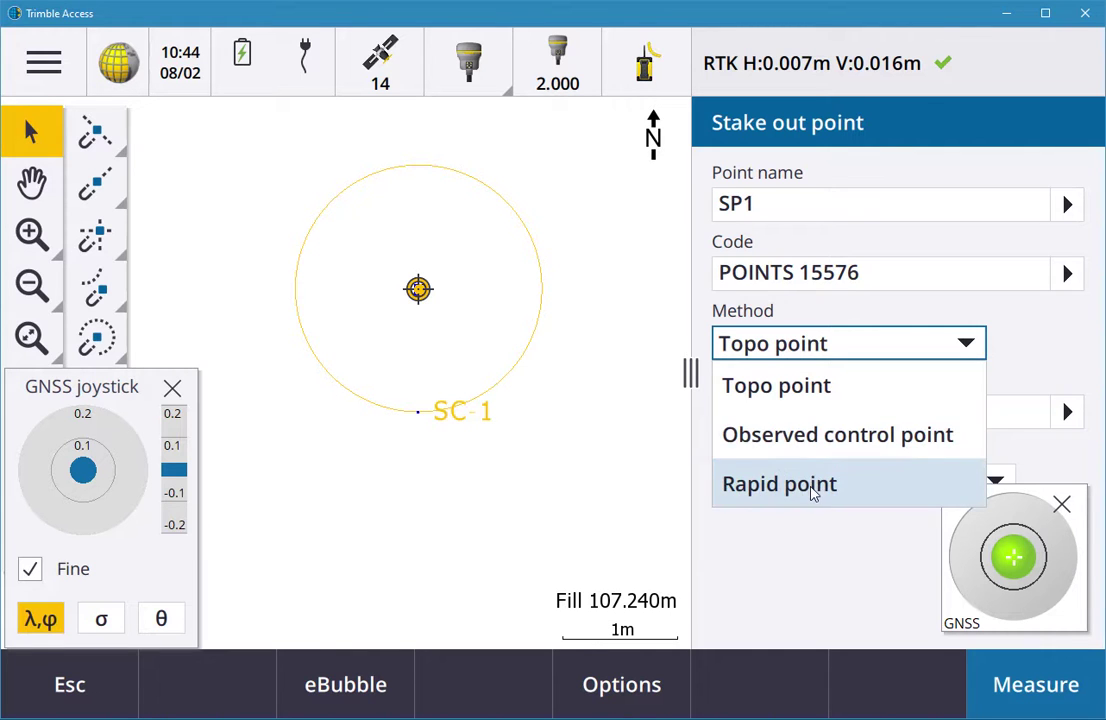
click(825, 403)
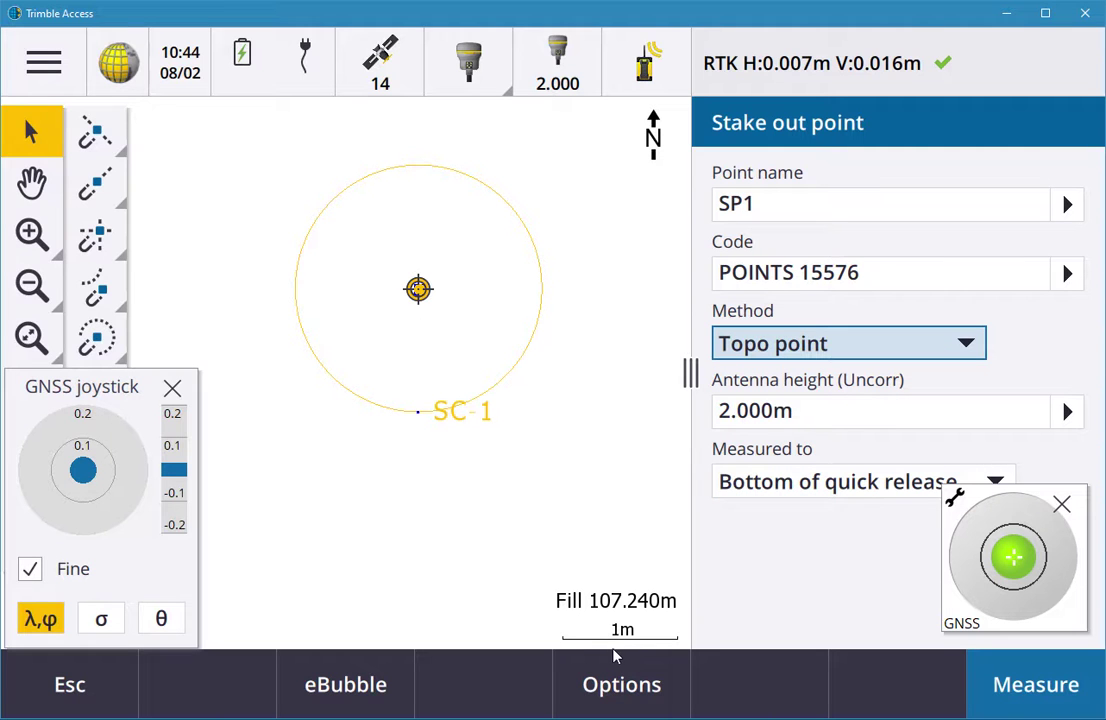
click(618, 691)
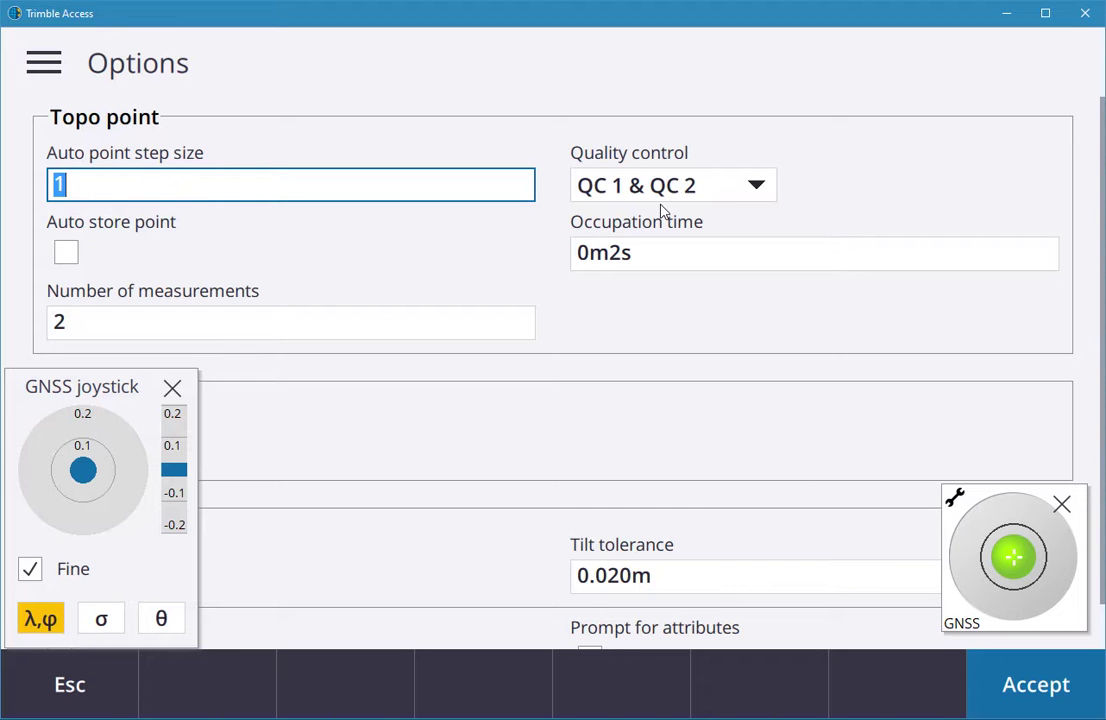
Set occupation time to 0m3s, enable Auto store point, and accept the options
click(628, 256)
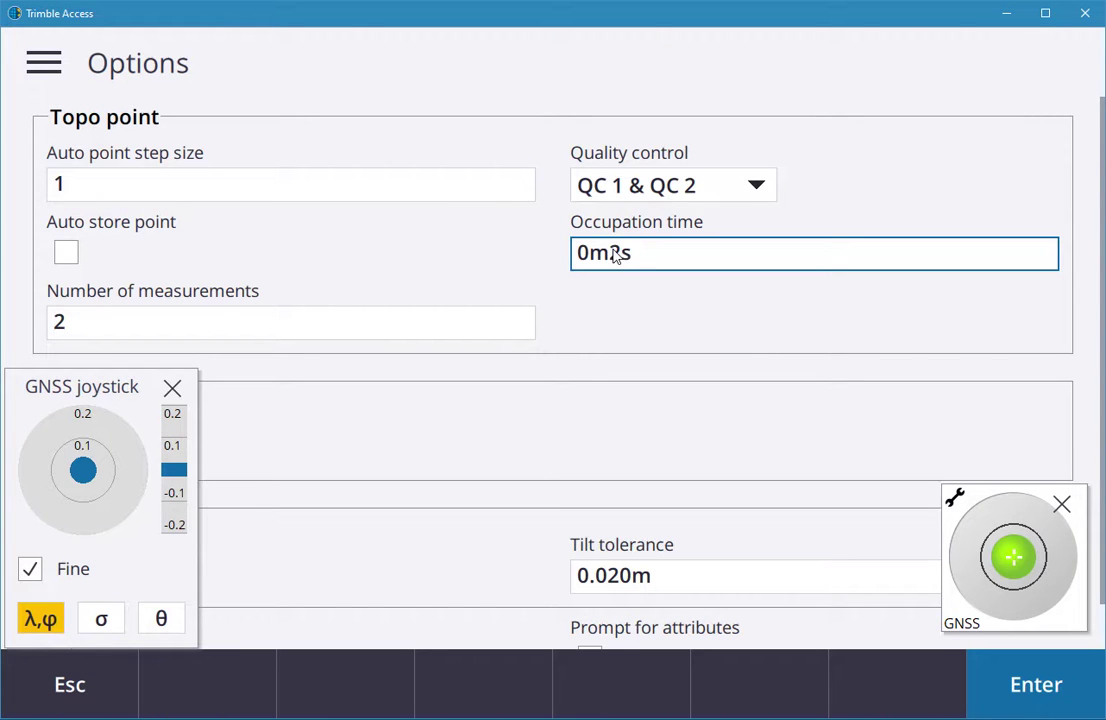
key(BackSpace)
key(BackSpace)
text(3s)
click(66, 252)
scroll(748, 516, down, 1)
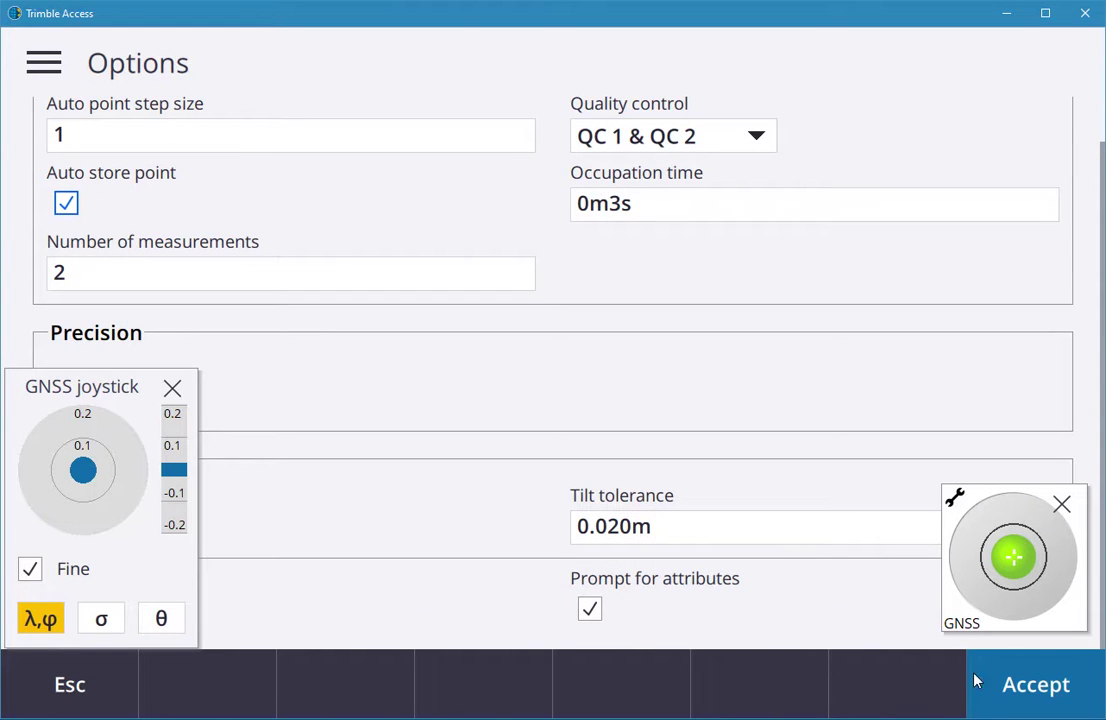
click(1032, 686)
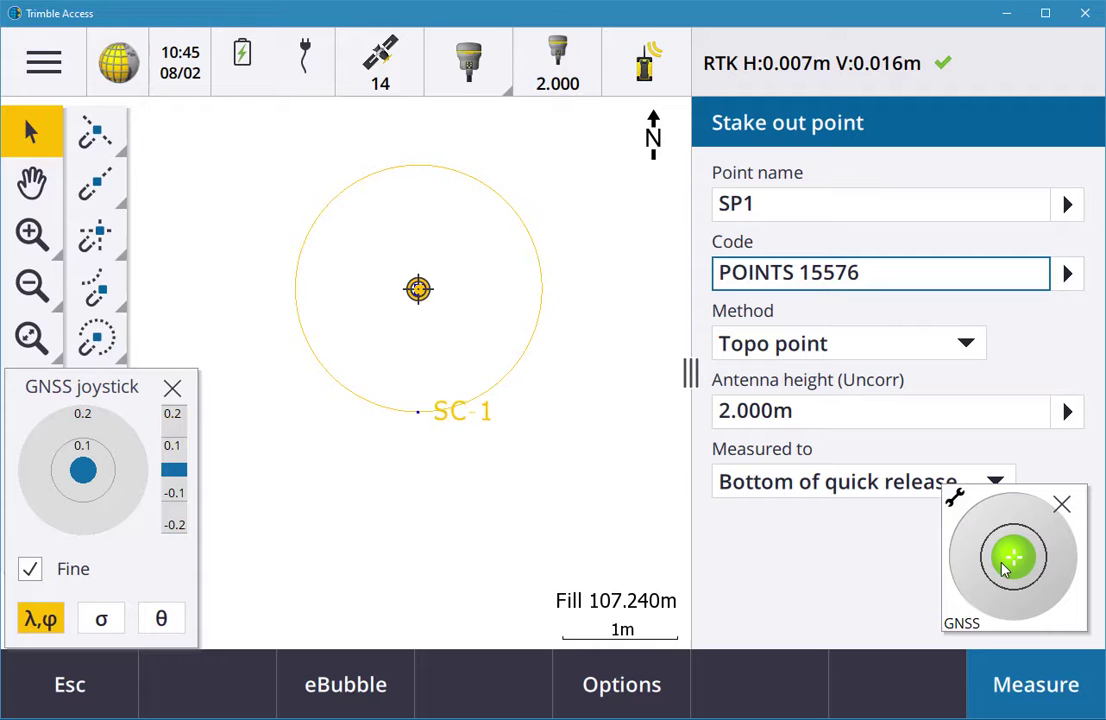
Measure and store SP1, then start staking out design point SC-1 (SURFACEC 20490)
click(1043, 686)
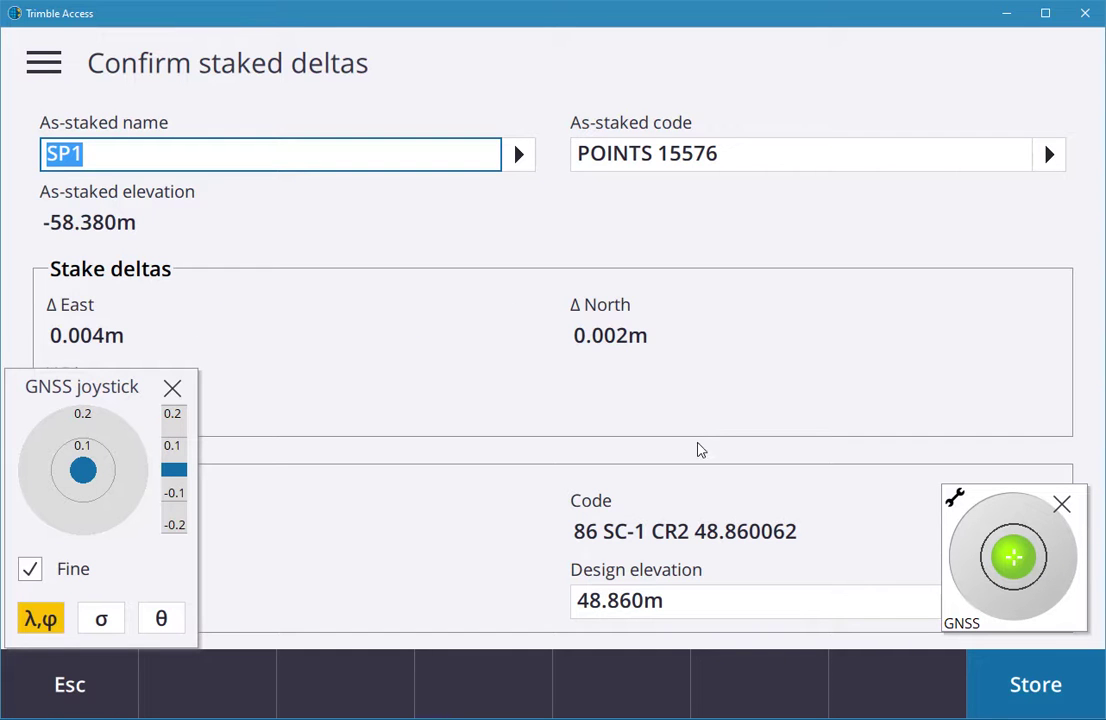
click(1045, 683)
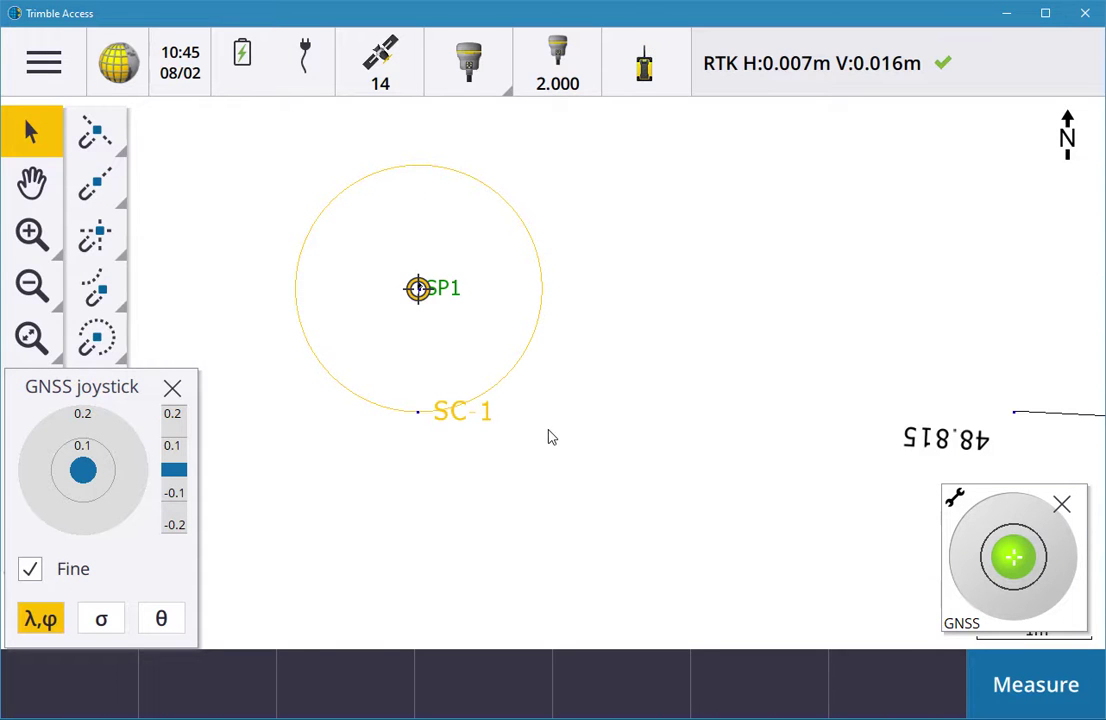
click(418, 413)
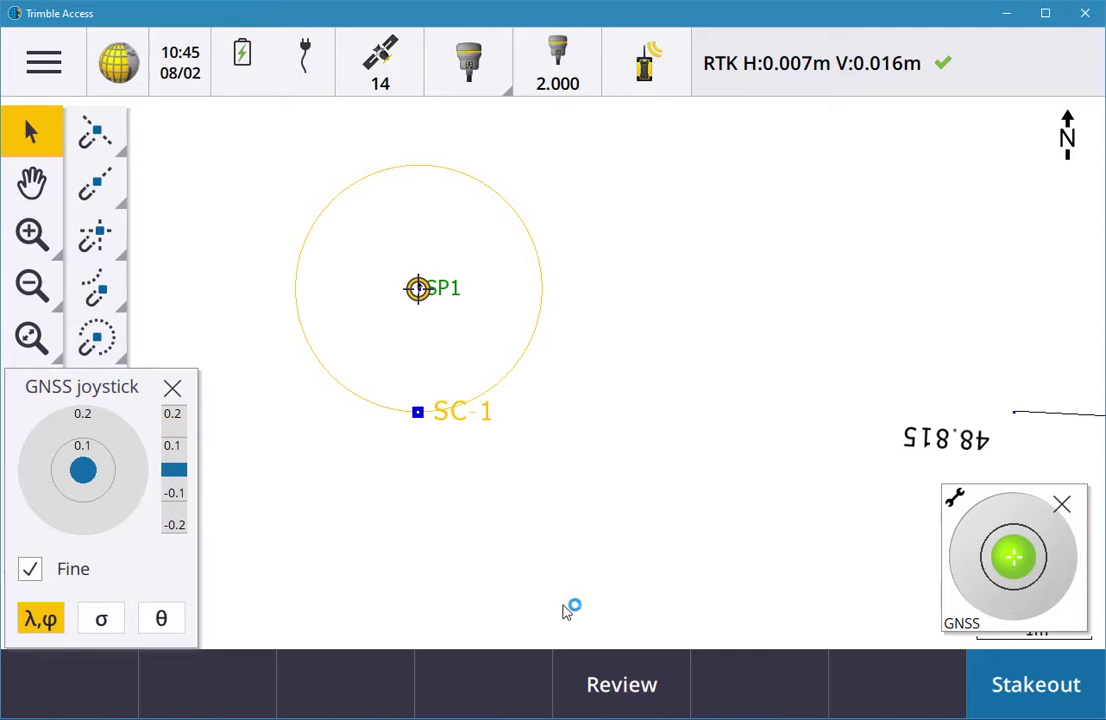
click(1036, 684)
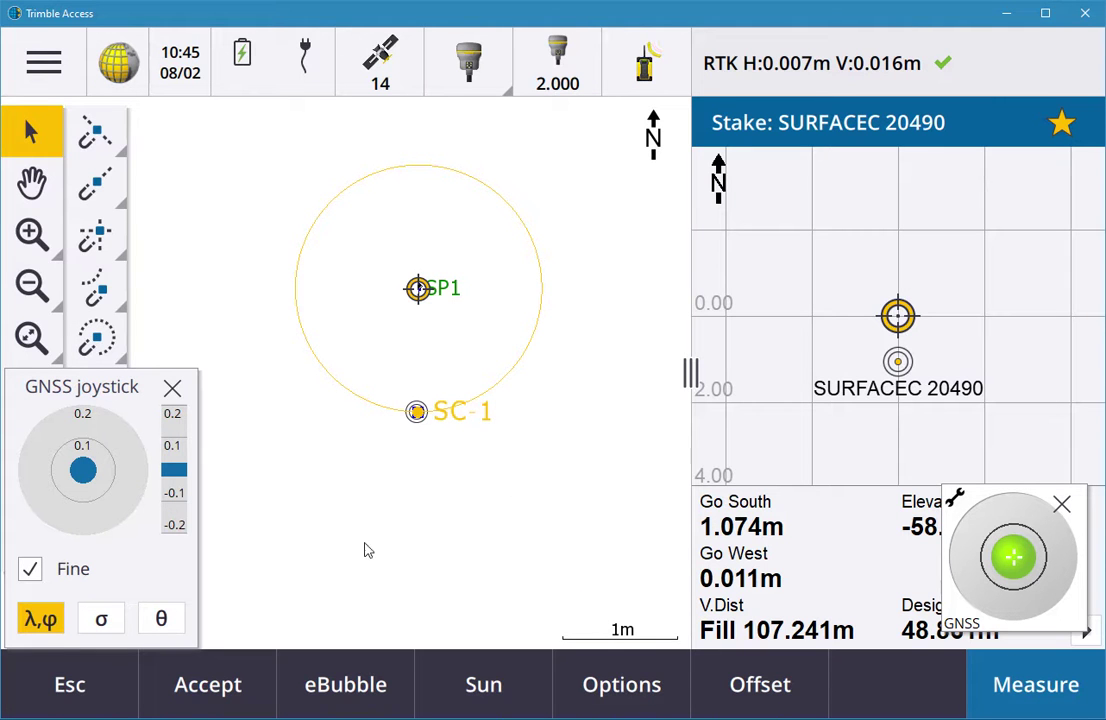
Move the simulated rover toward SC-1 using coarse joystick steps
click(30, 568)
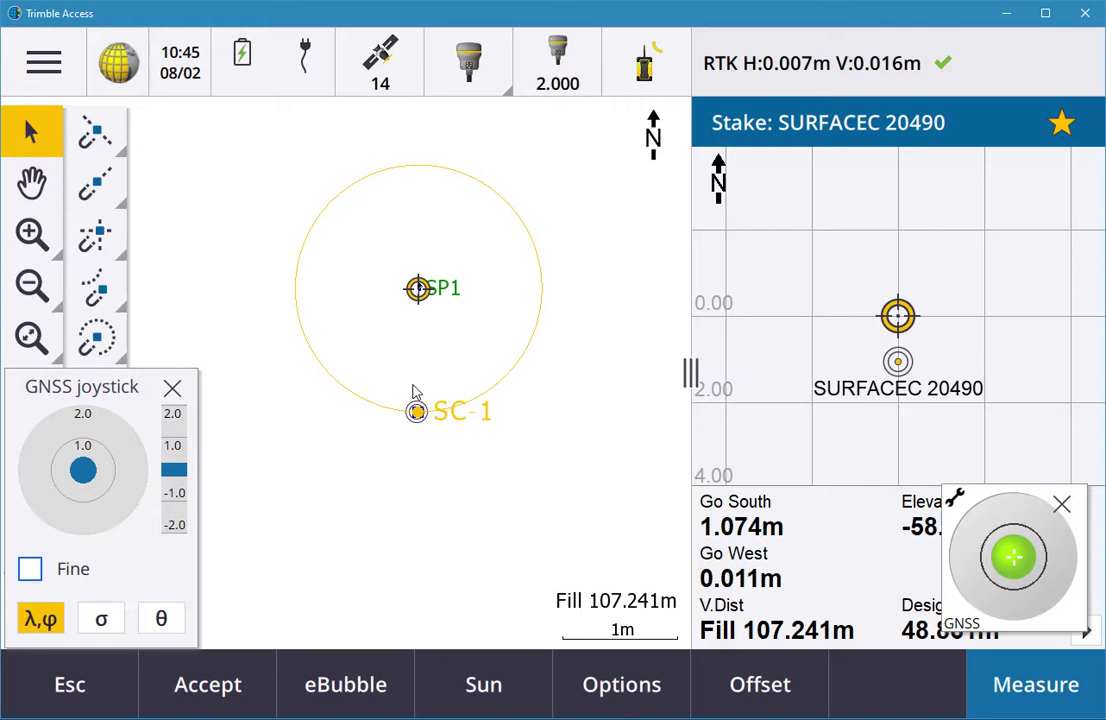
click(86, 522)
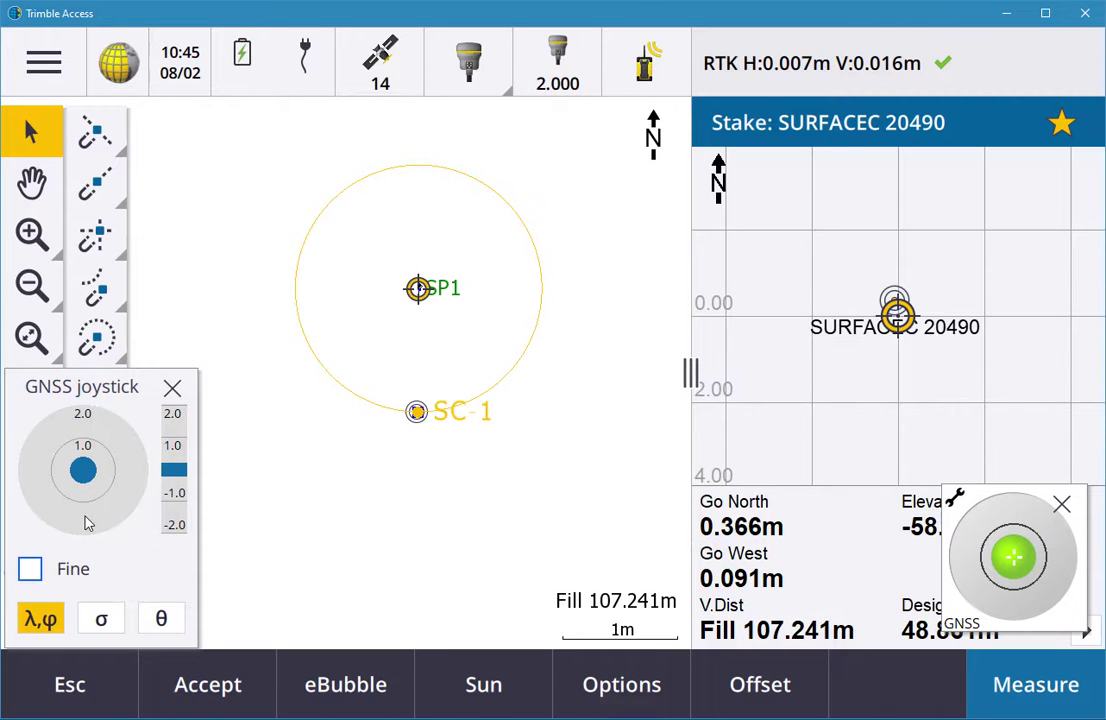
click(82, 514)
click(84, 430)
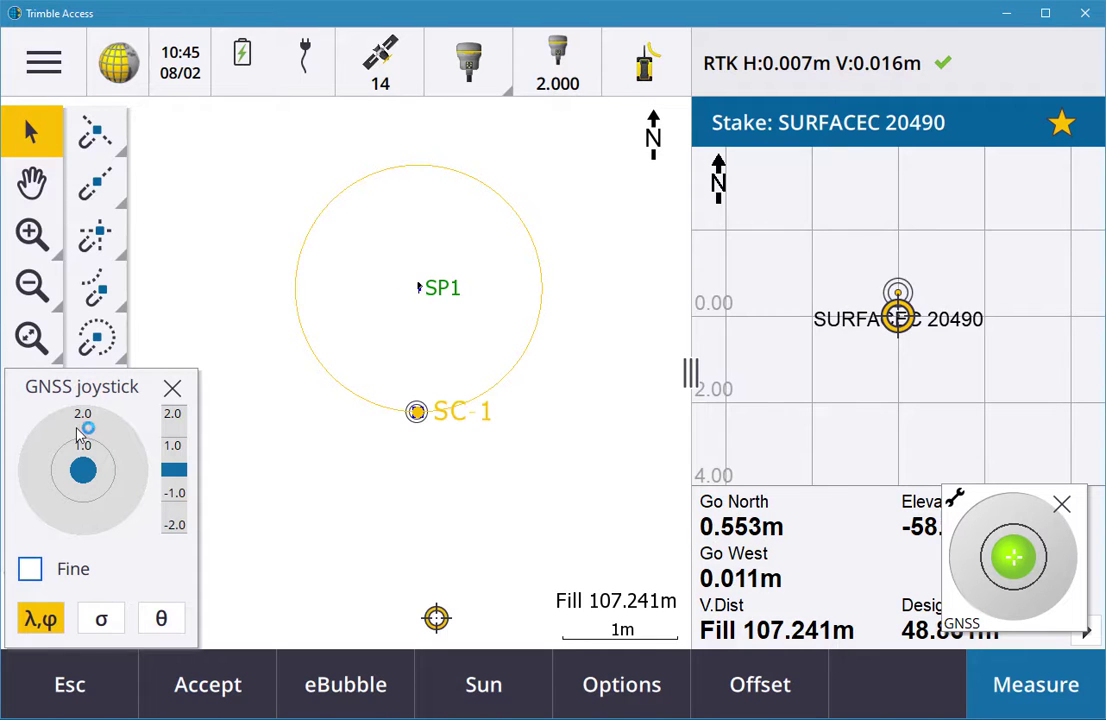
click(86, 440)
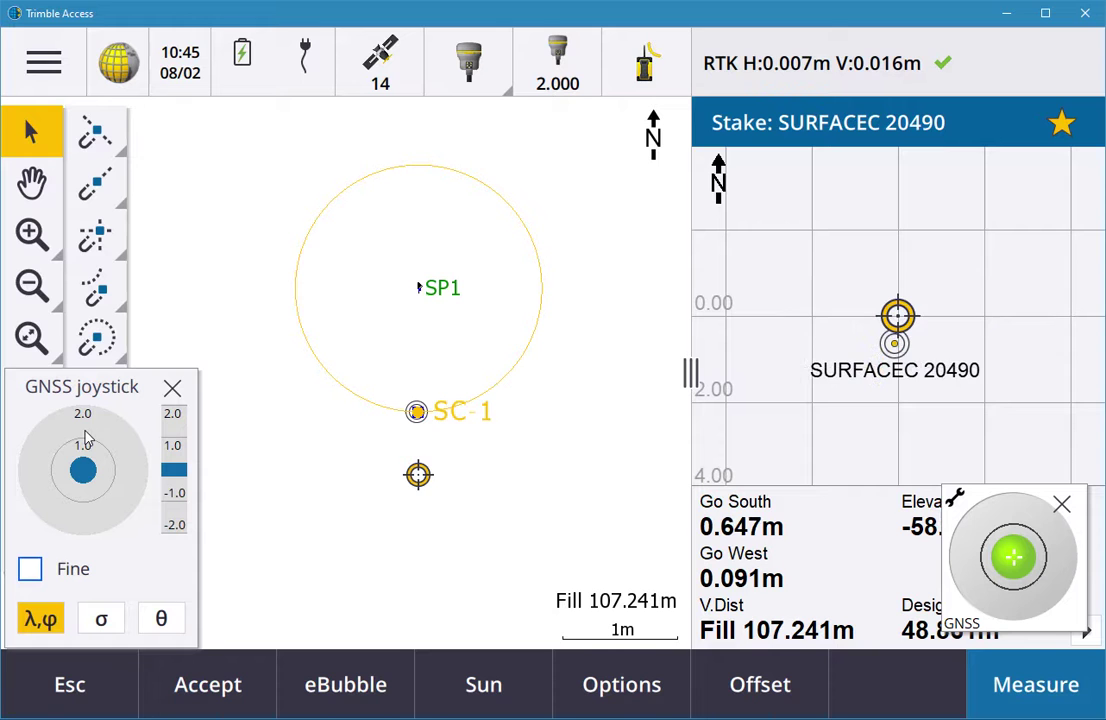
click(88, 498)
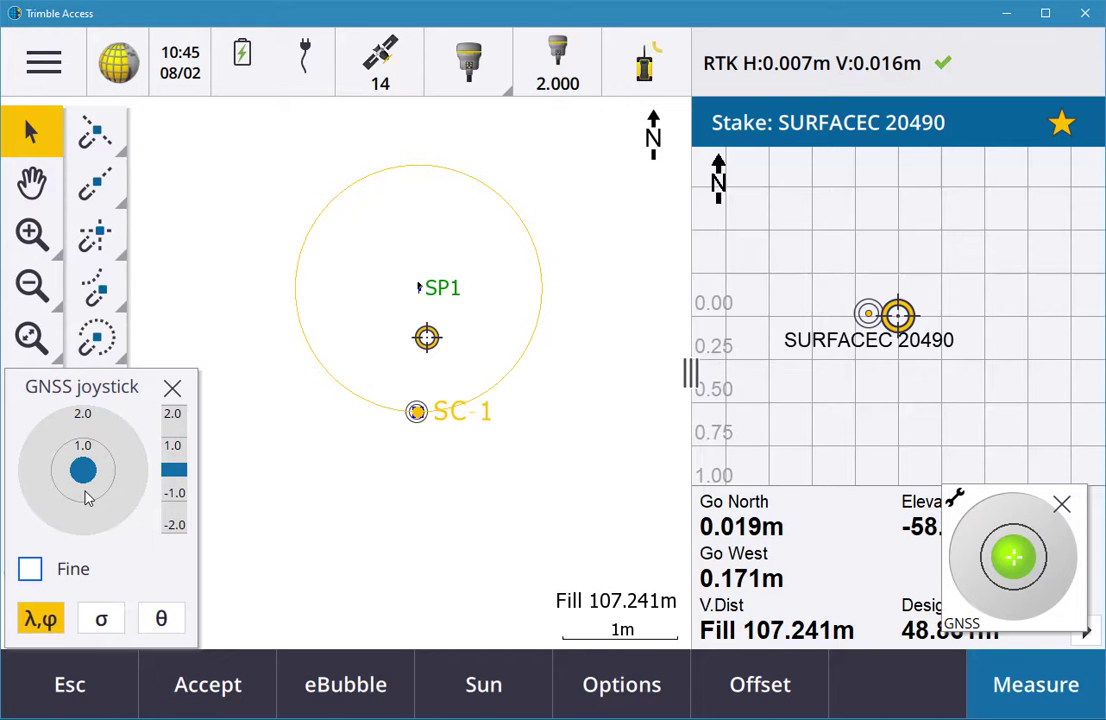
Fine-tune onto SC-1 (0.001m north, 0.000m west) and open the SP2 measure form
click(30, 568)
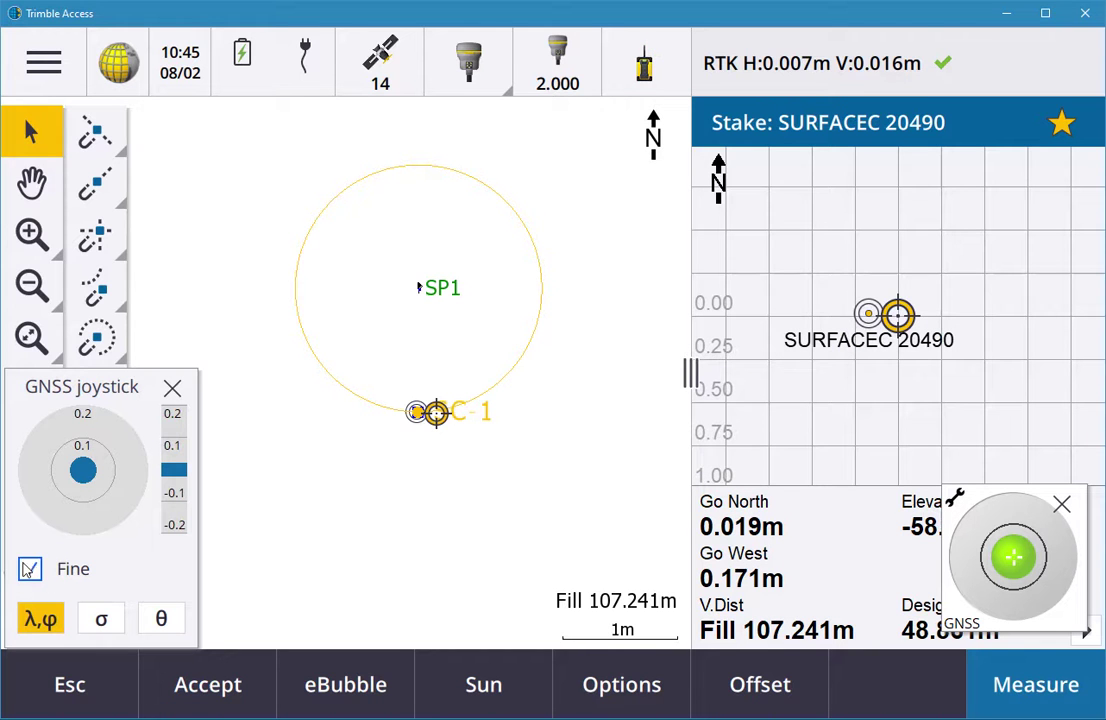
click(60, 488)
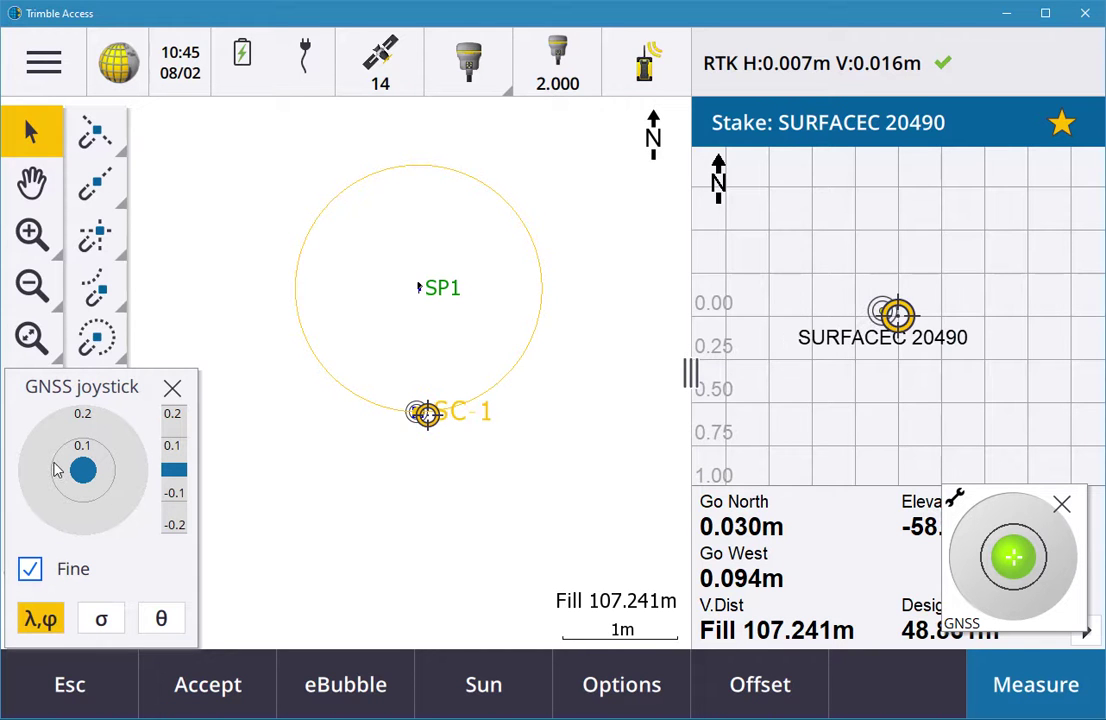
click(57, 470)
click(60, 476)
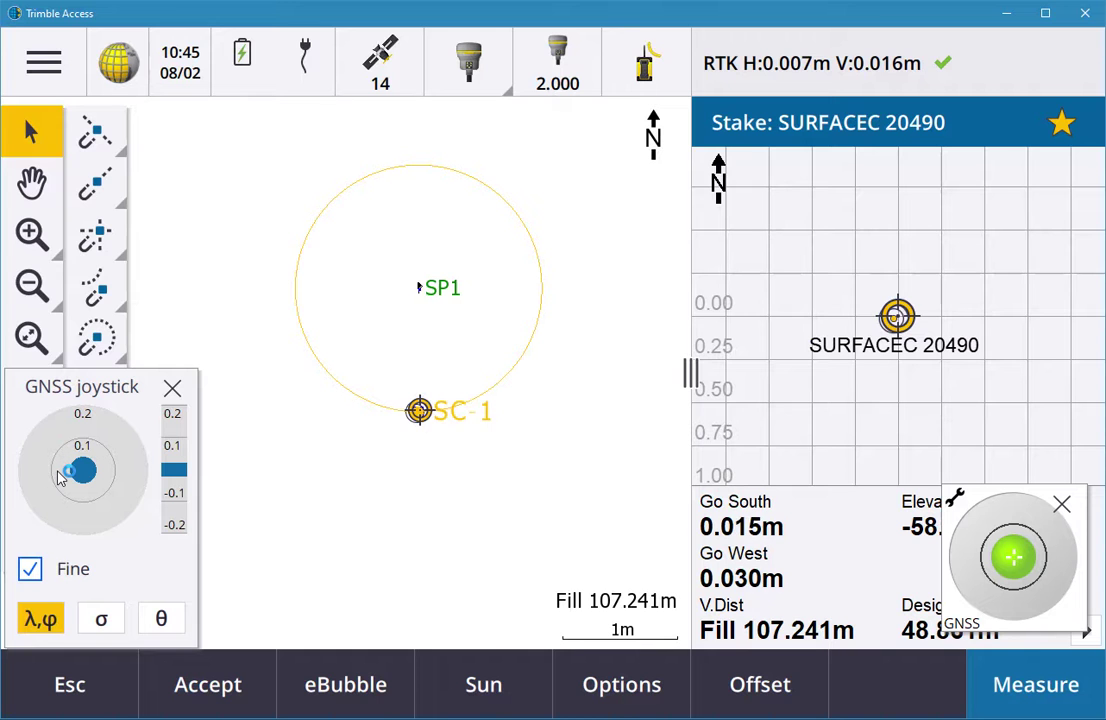
click(64, 484)
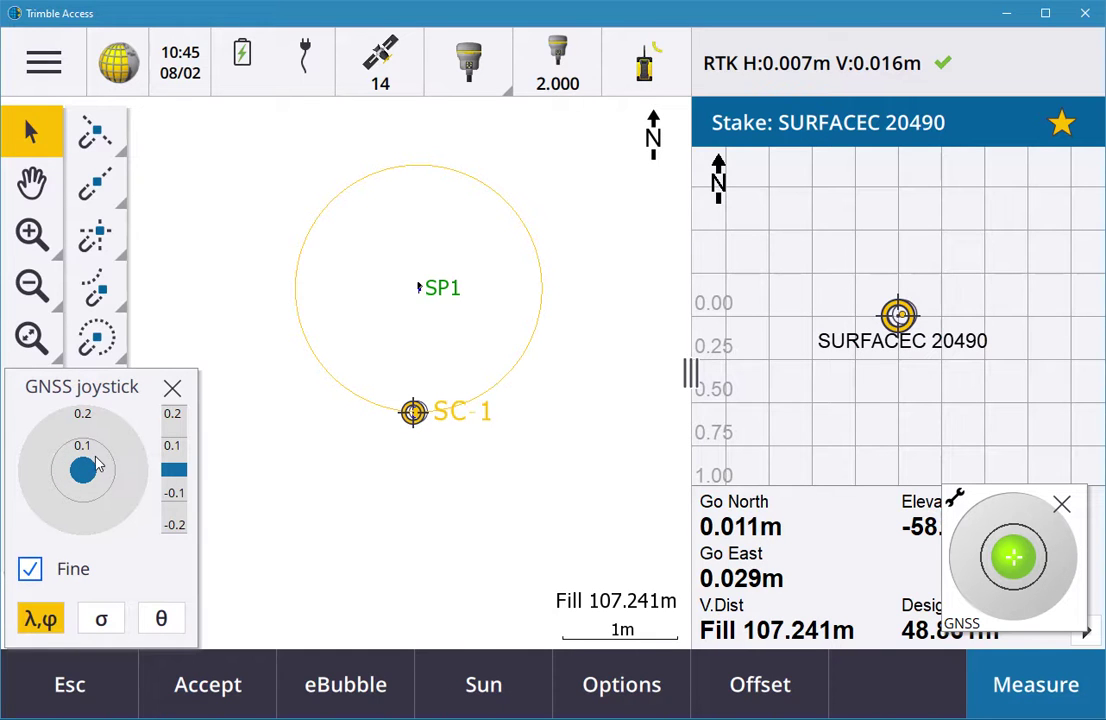
click(84, 474)
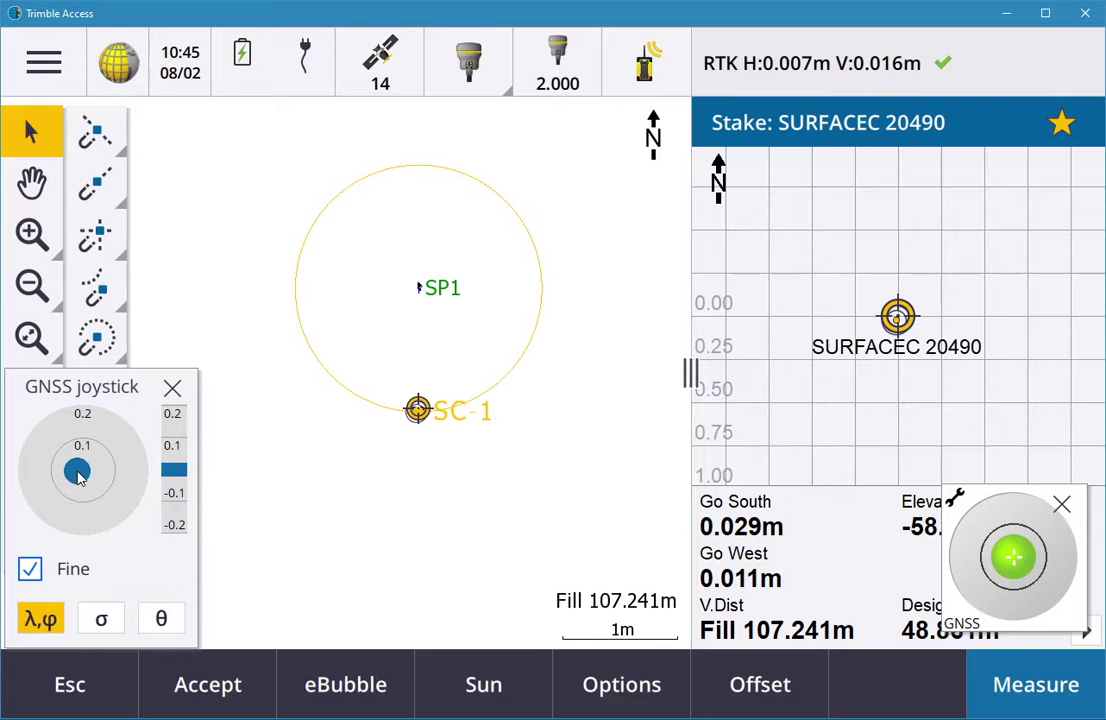
click(82, 472)
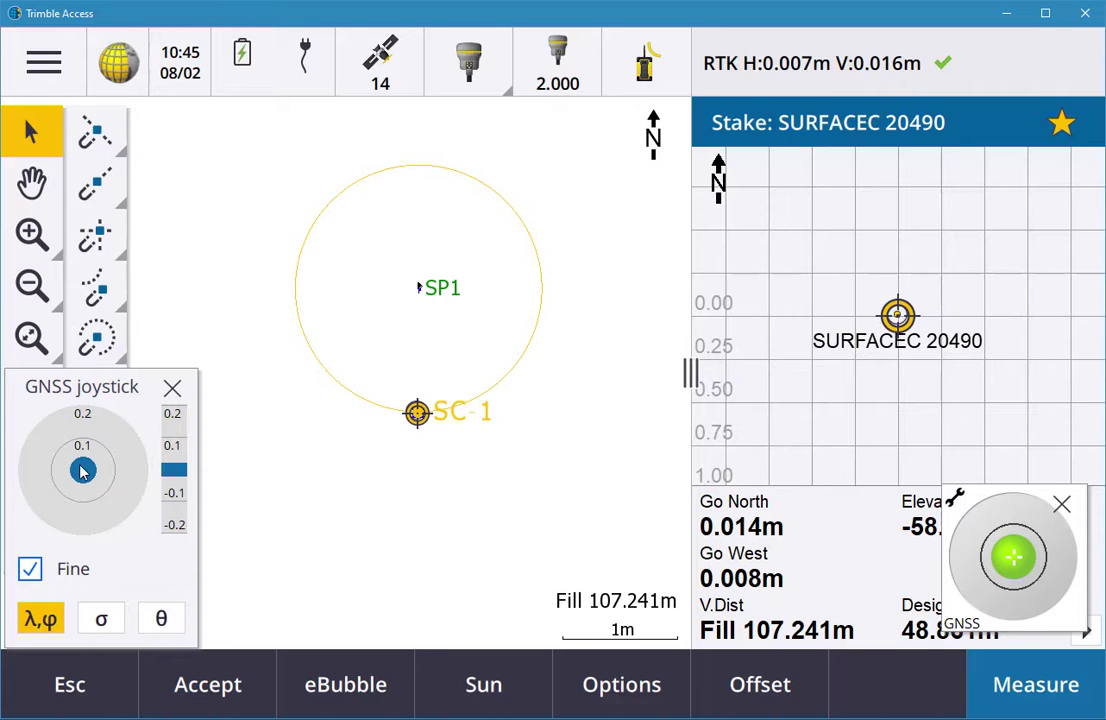
click(84, 472)
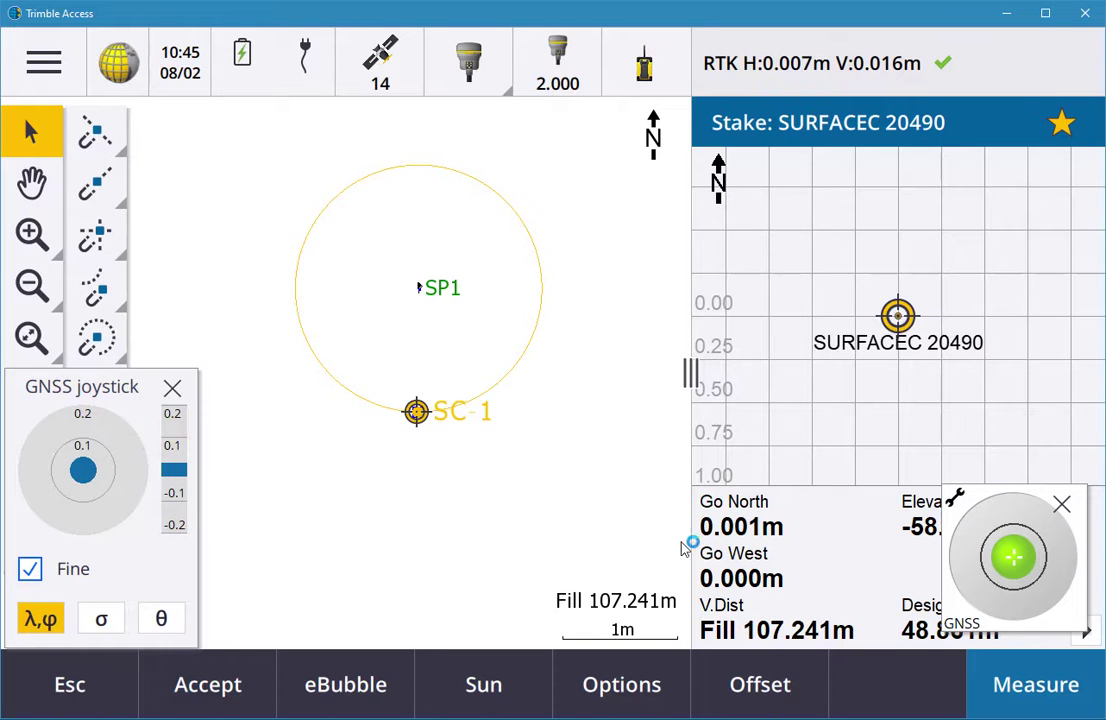
click(1070, 703)
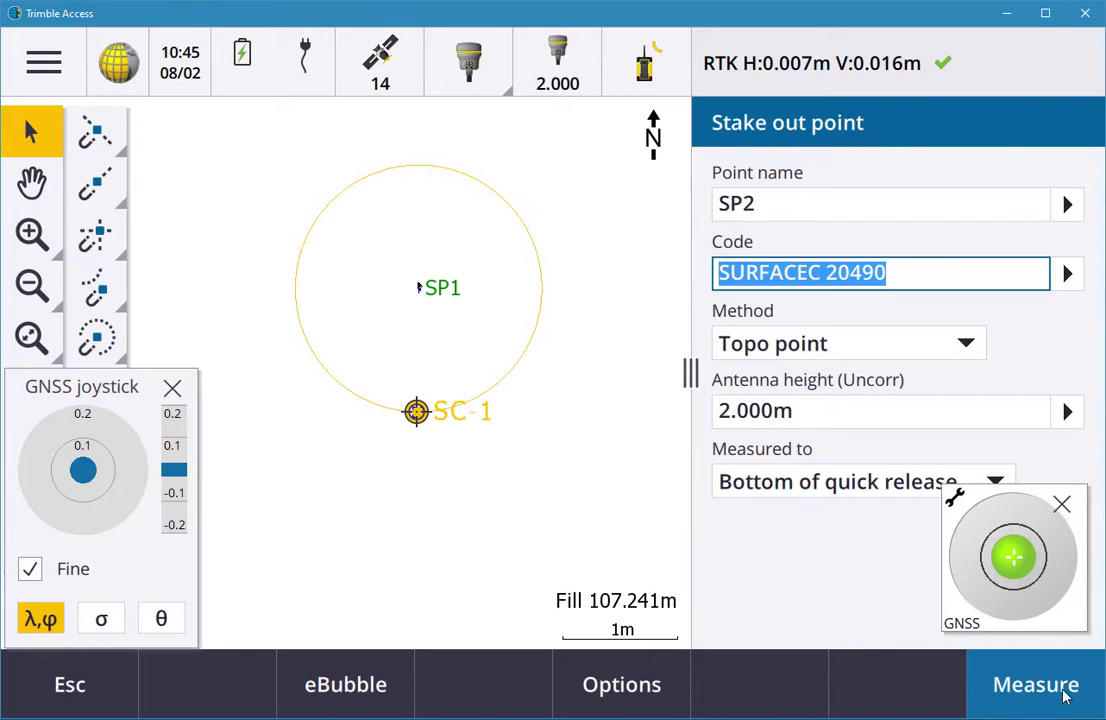
Measure the staked position and store it as SP2, code SURFACEC 20490, accepting the staked deltas
click(1037, 694)
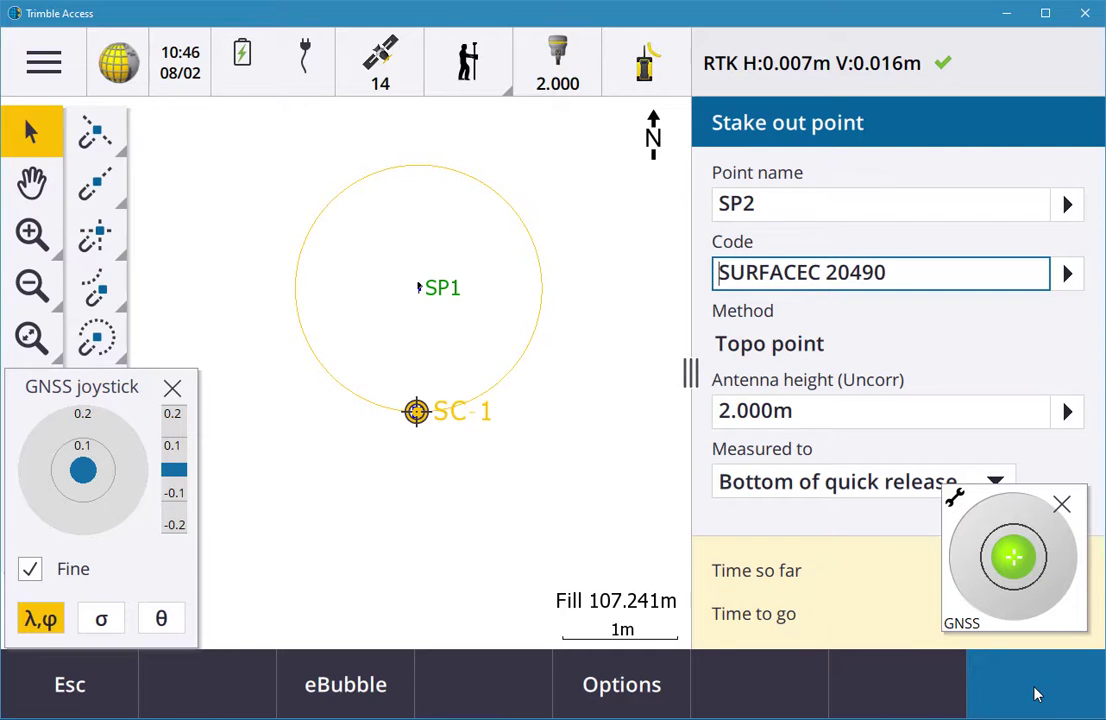
click(1037, 694)
click(1037, 694)
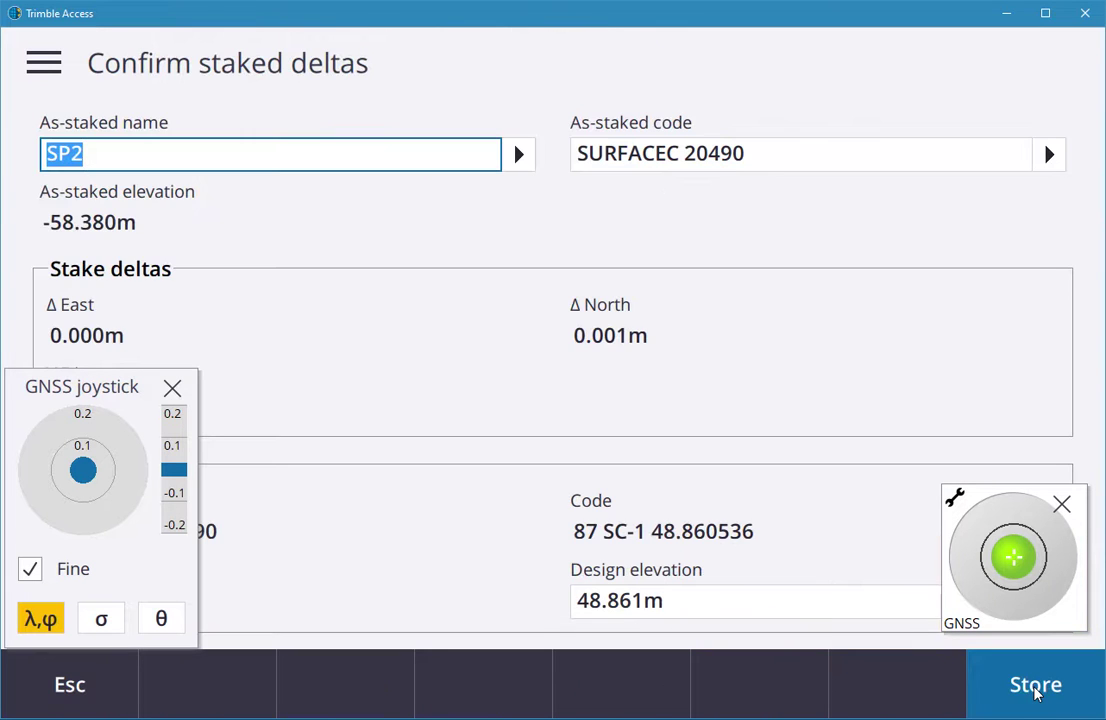
click(1037, 694)
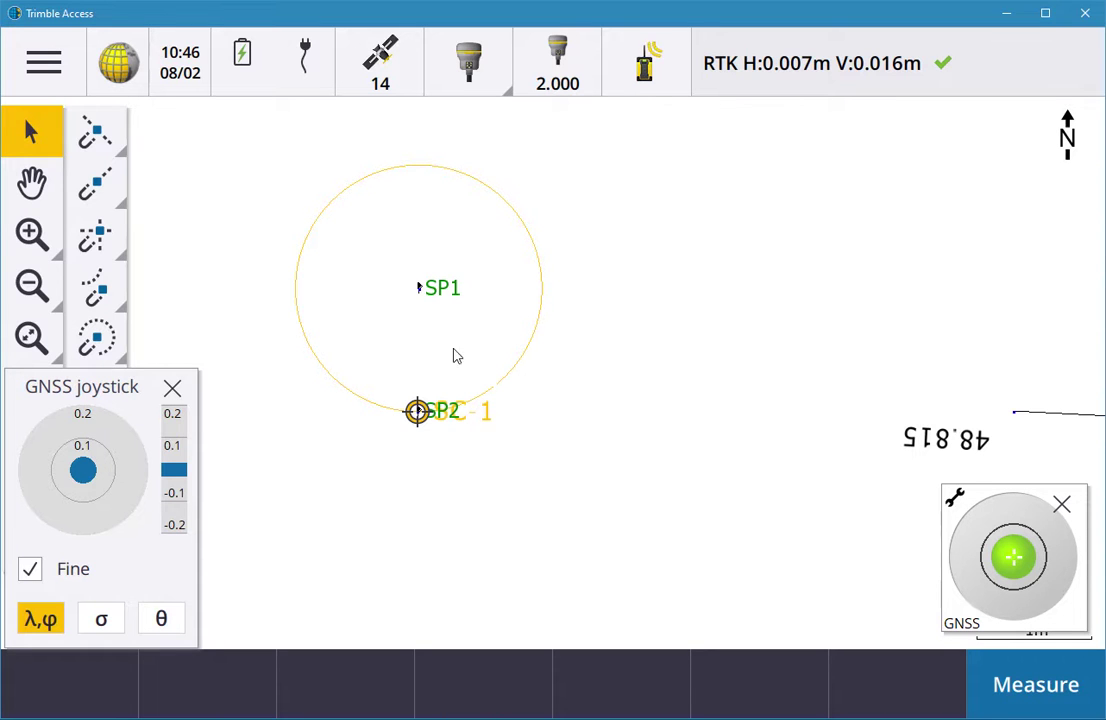
Select the Centre Line 47098 end point on the map and begin staking it out
click(1018, 418)
click(830, 293)
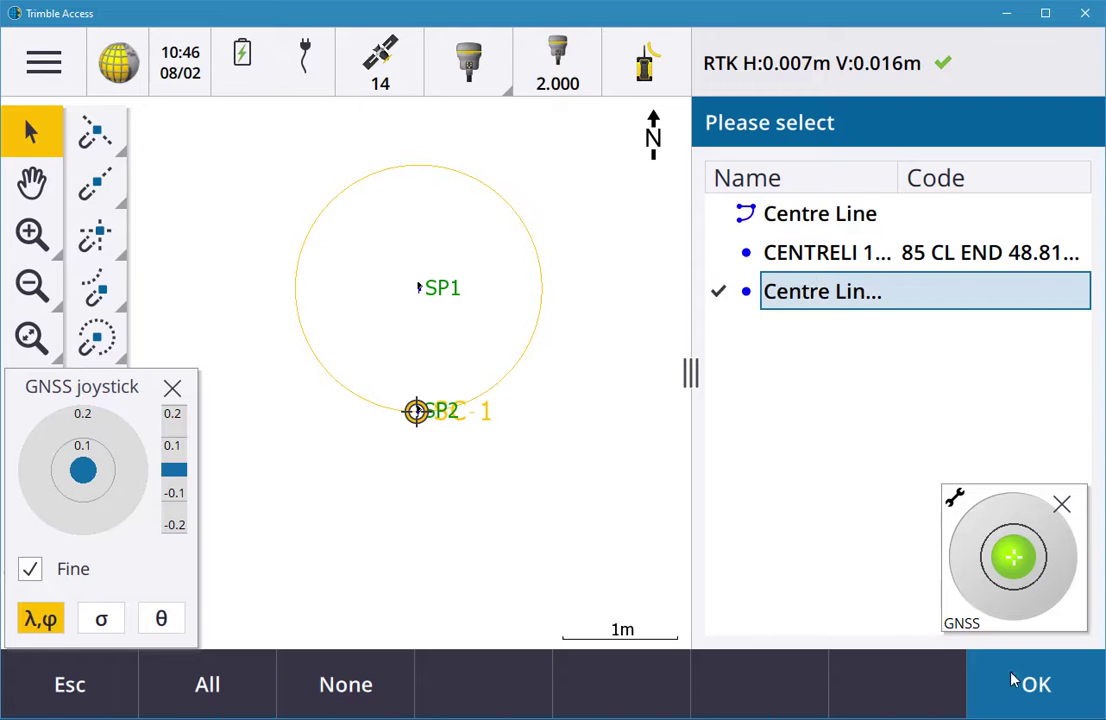
click(1013, 680)
click(1005, 682)
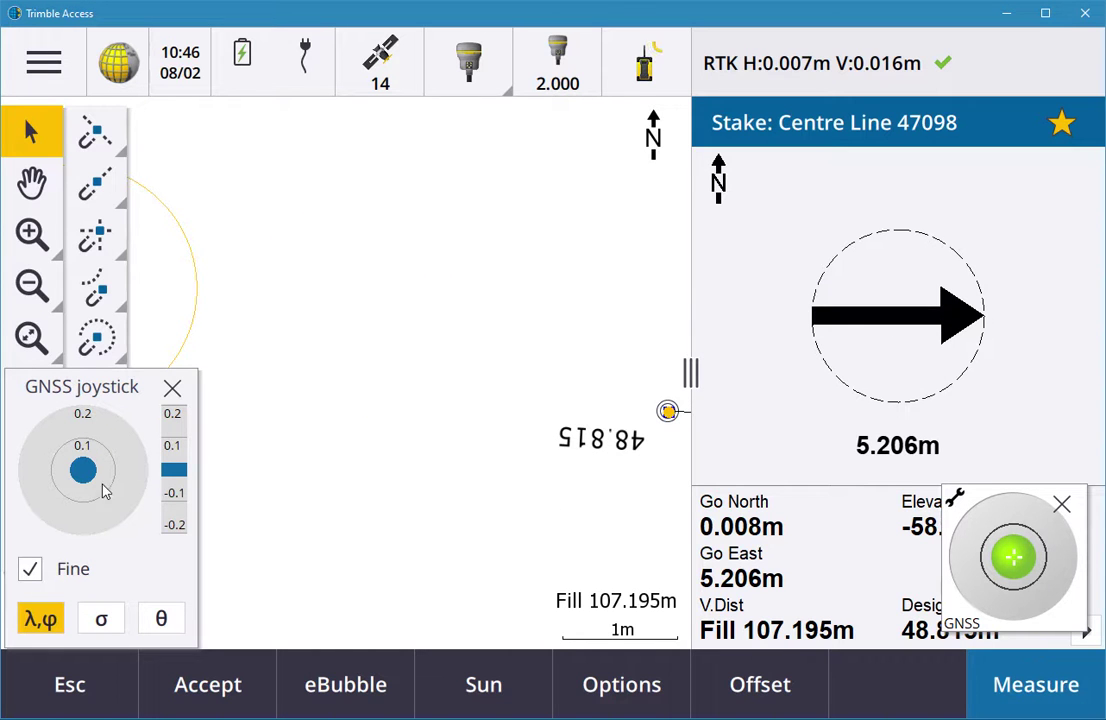
Move the simulated GNSS position to within about 0.3 m of Centre Line 47098
click(30, 569)
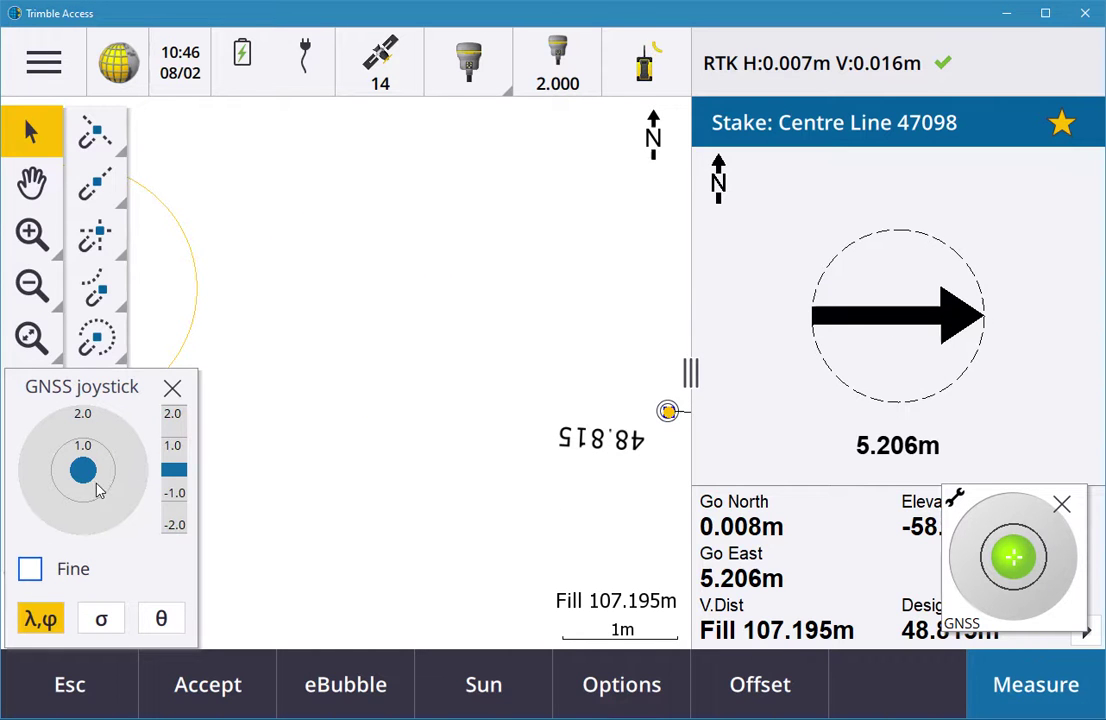
click(114, 467)
click(131, 468)
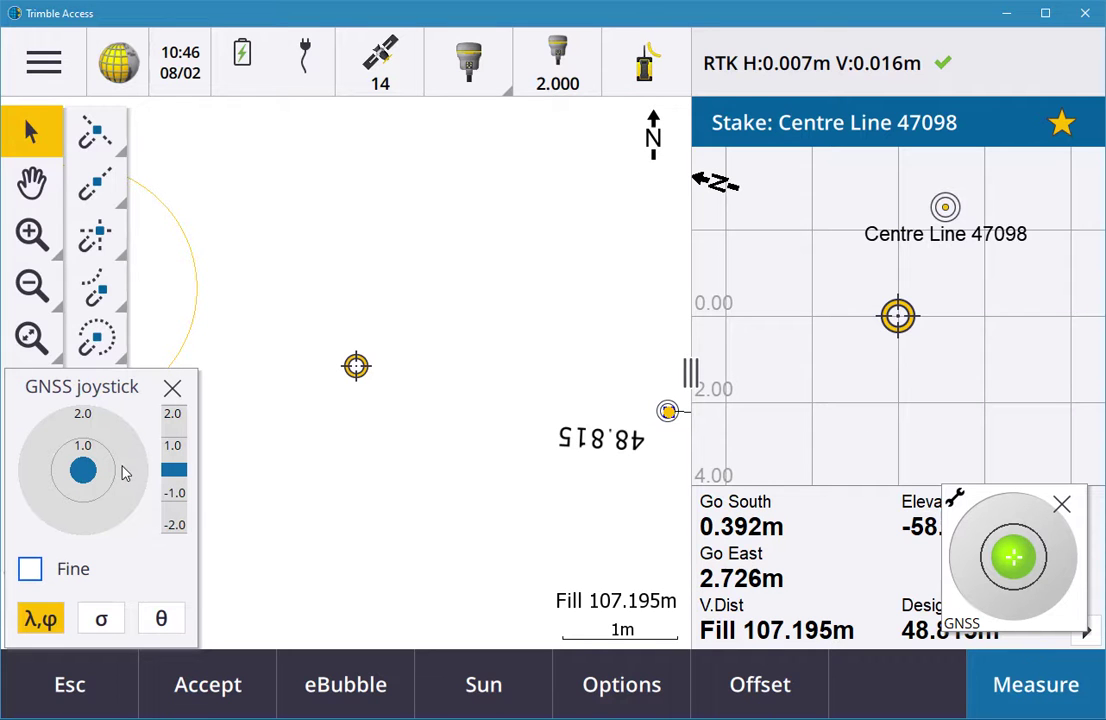
click(115, 480)
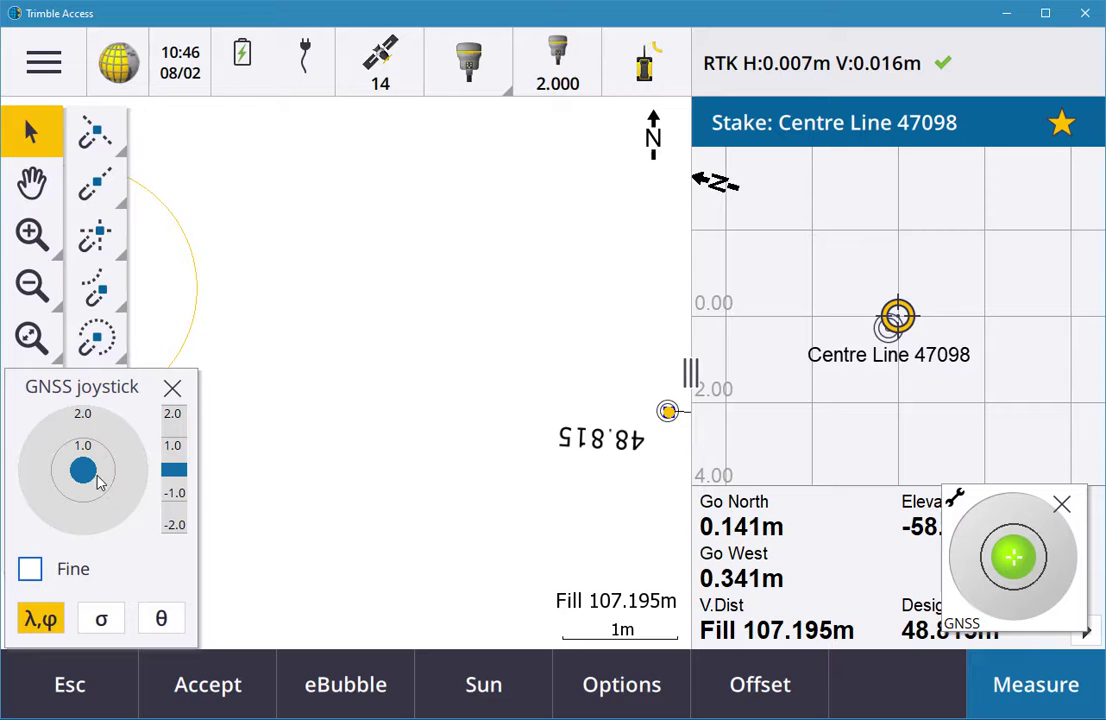
click(31, 568)
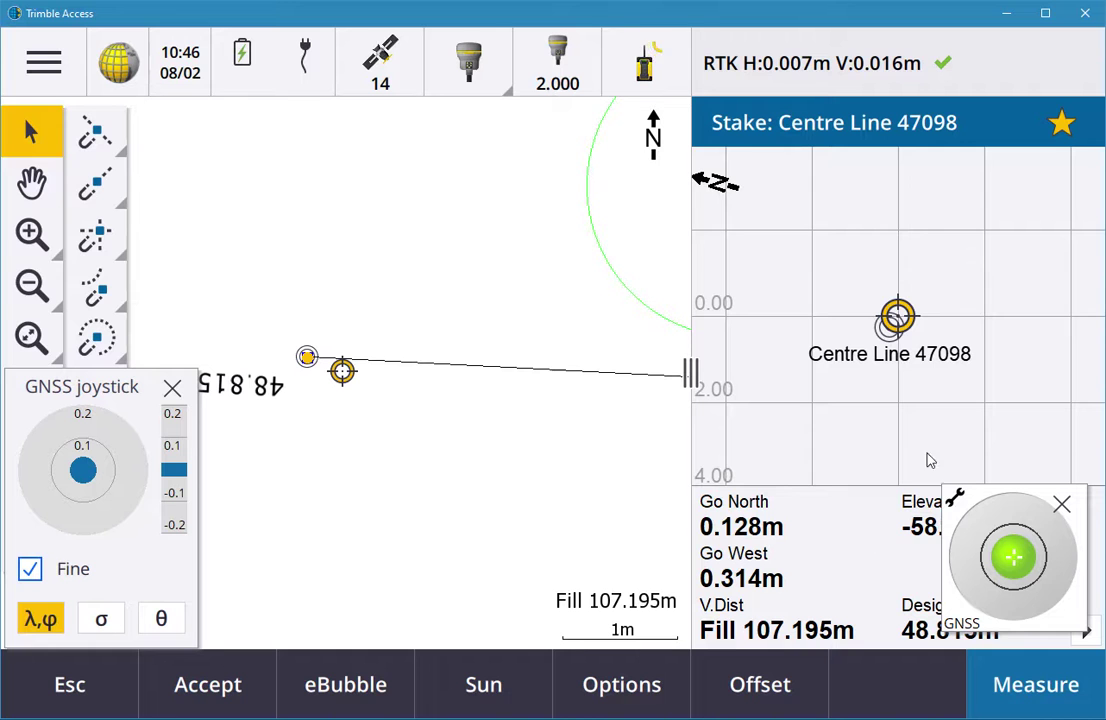
Measure point SP3 at Centre Line 47098 and store it with its staked deltas
click(1073, 683)
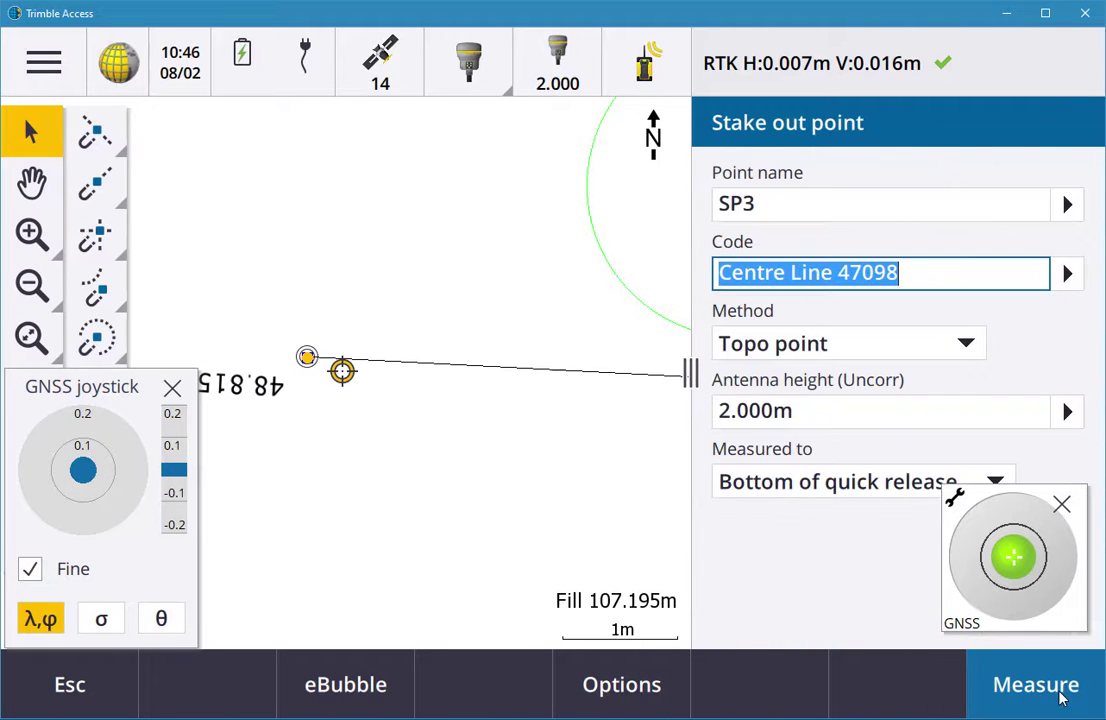
click(1062, 688)
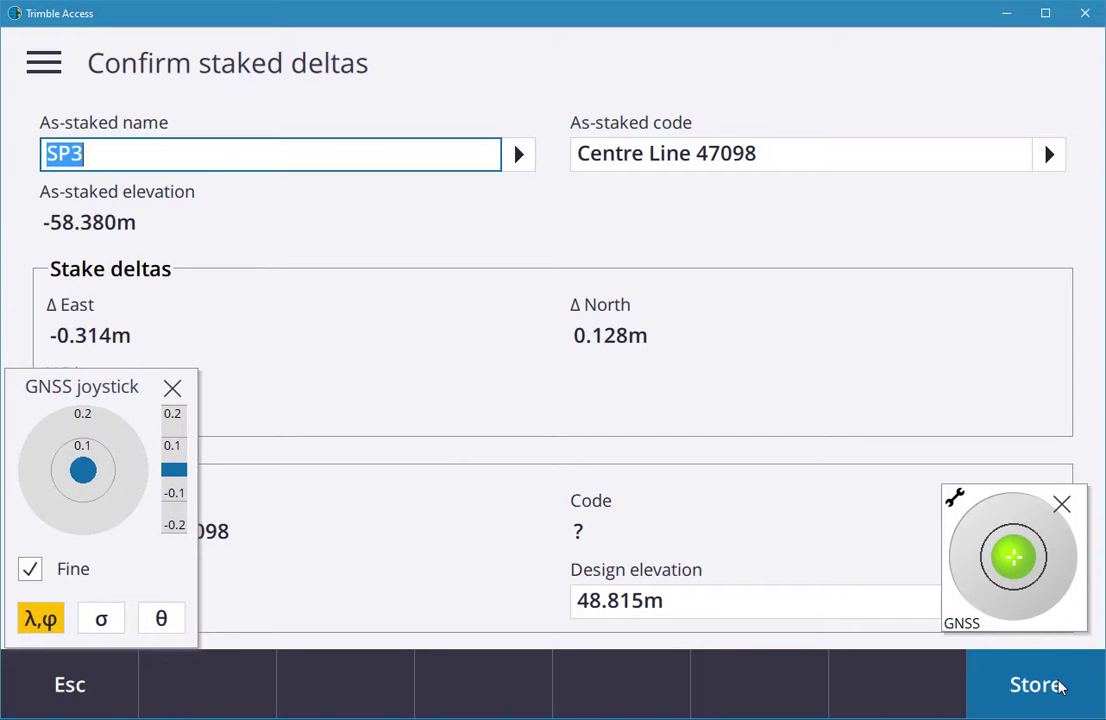
click(1062, 688)
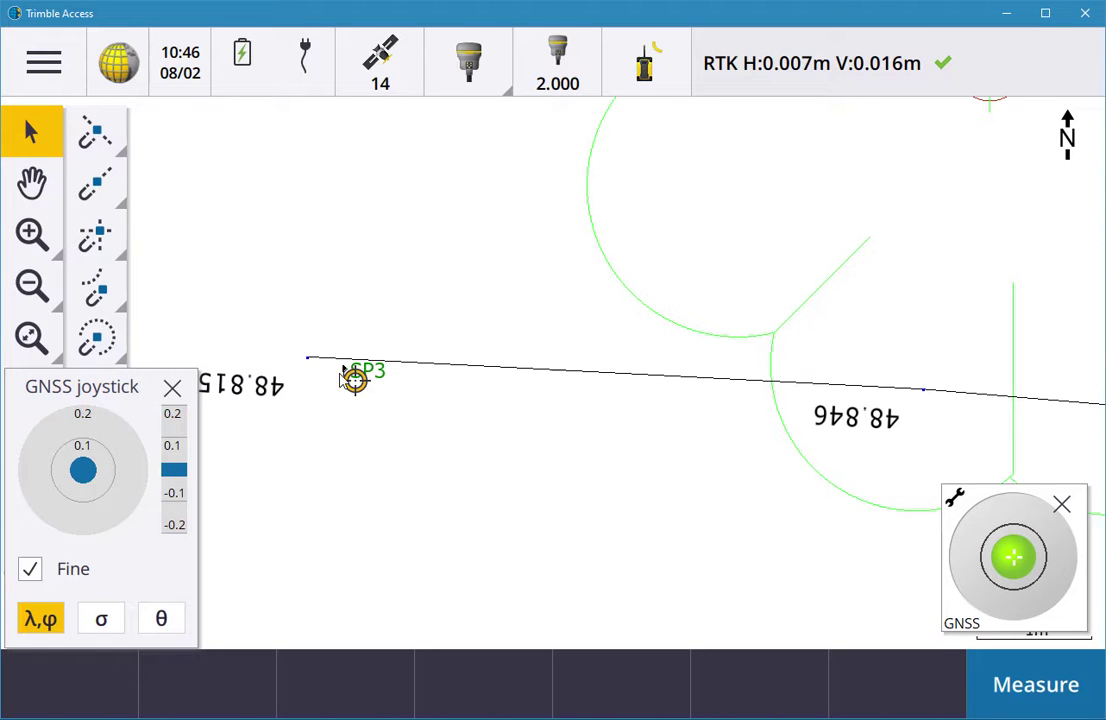
click(346, 372)
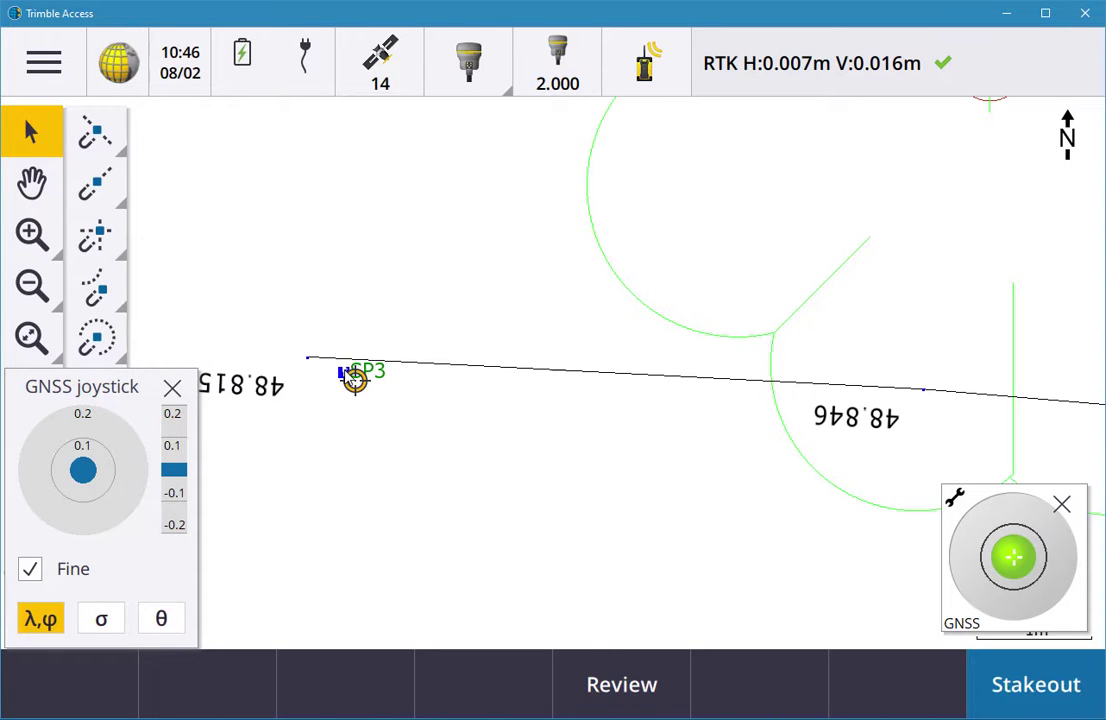
click(594, 684)
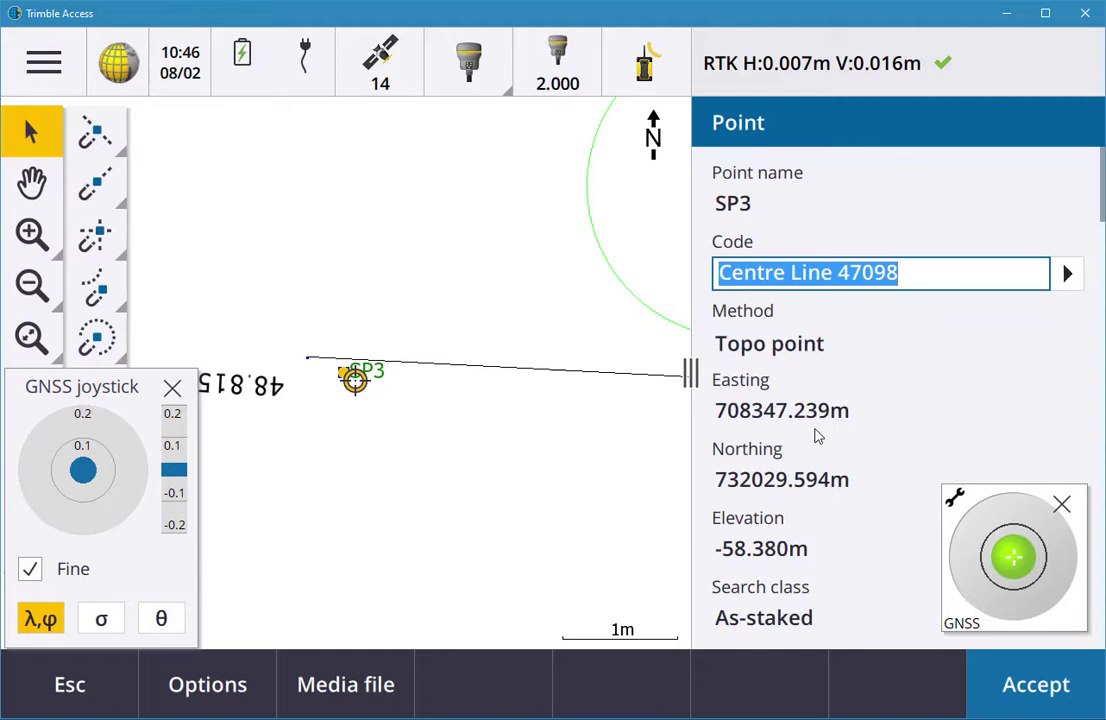
scroll(820, 470, down, 3)
scroll(840, 450, down, 5)
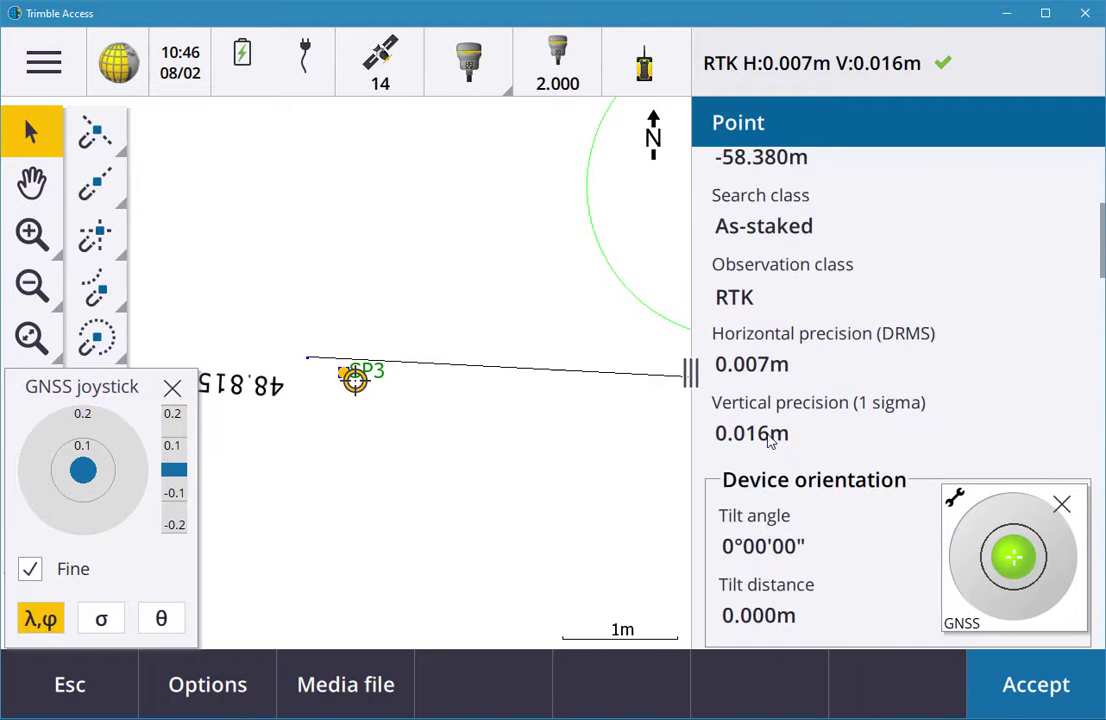
scroll(842, 448, down, 5)
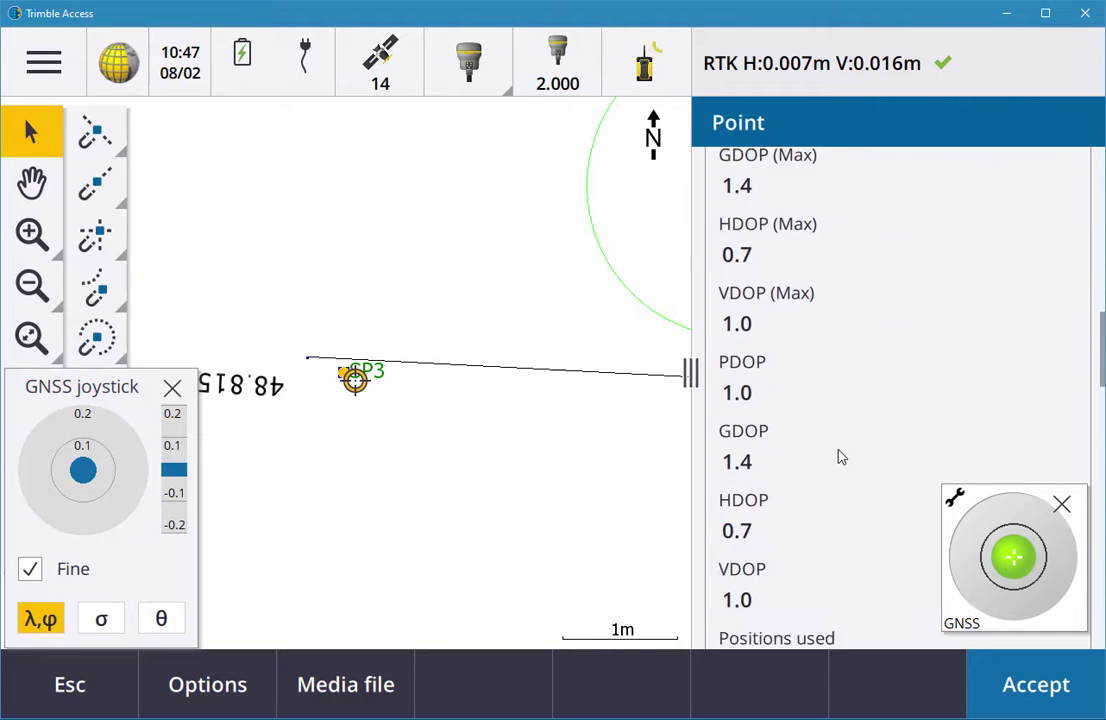
scroll(840, 455, up, 10)
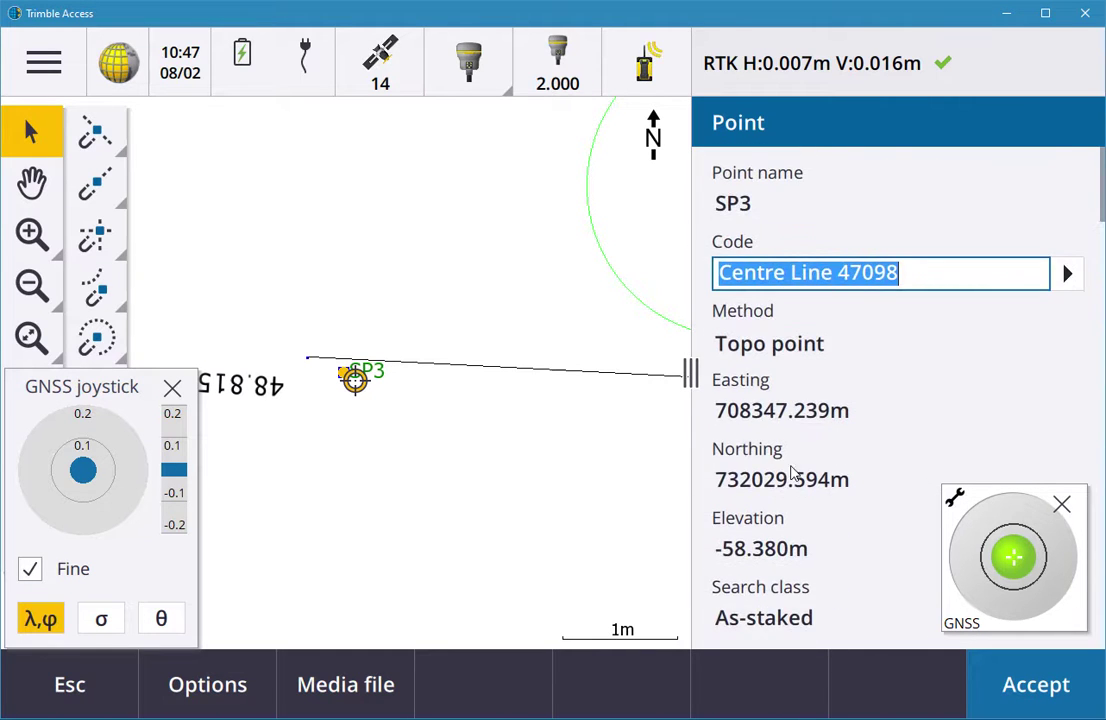
scroll(792, 480, down, 10)
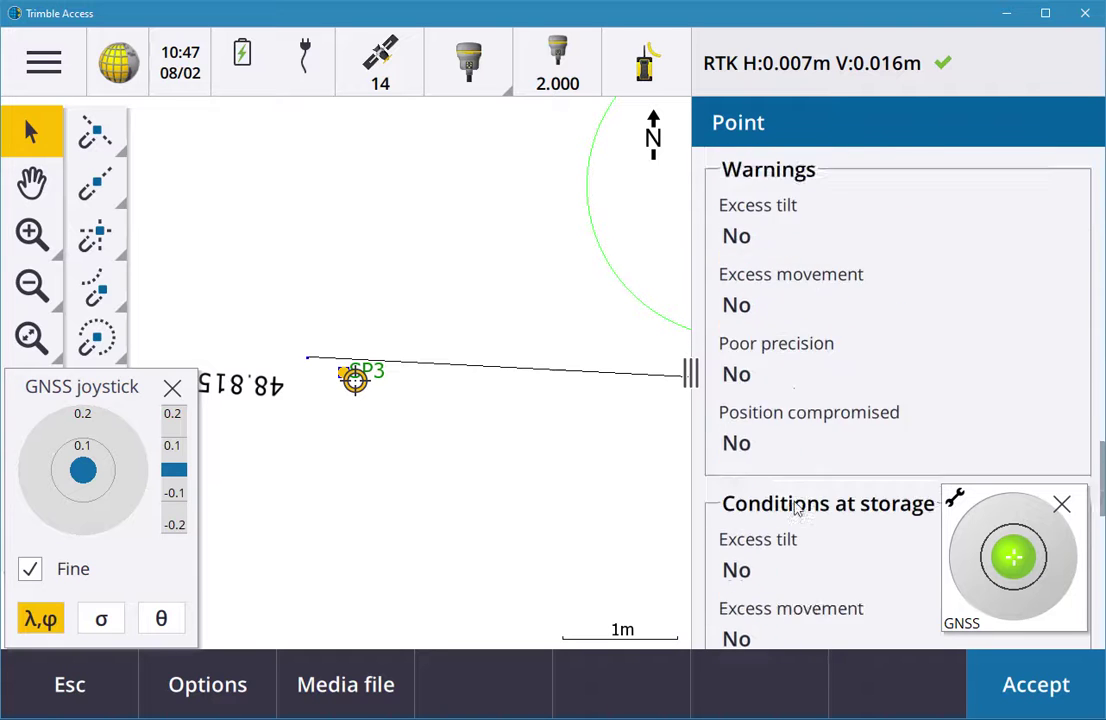
scroll(797, 510, down, 10)
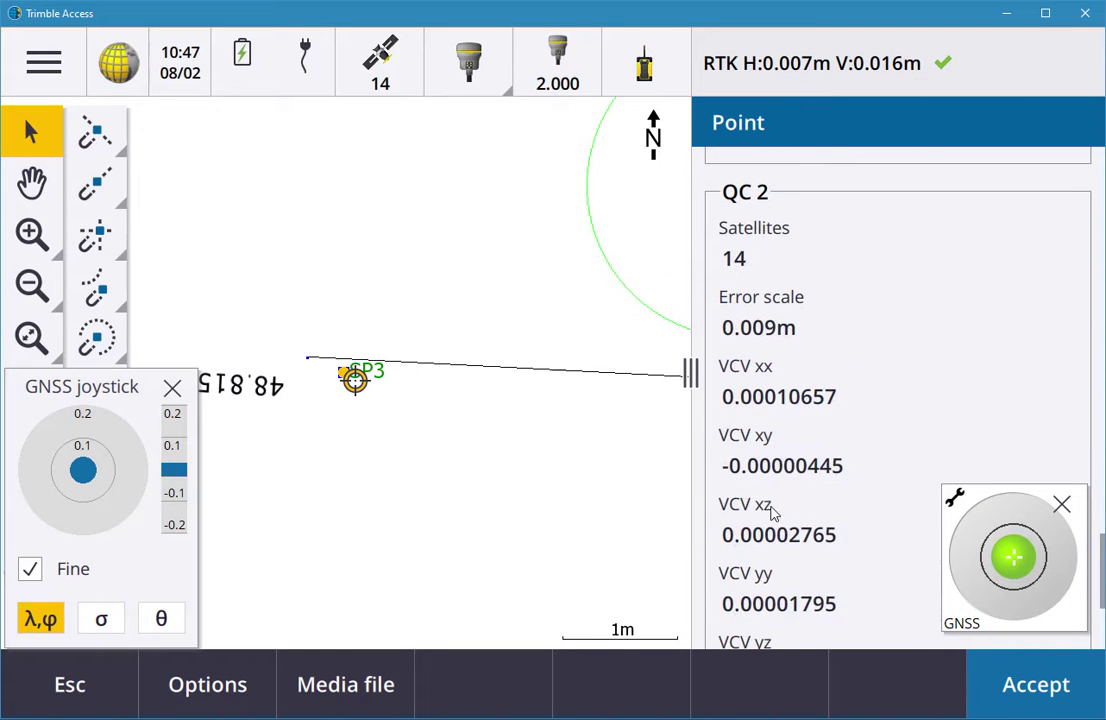
click(82, 694)
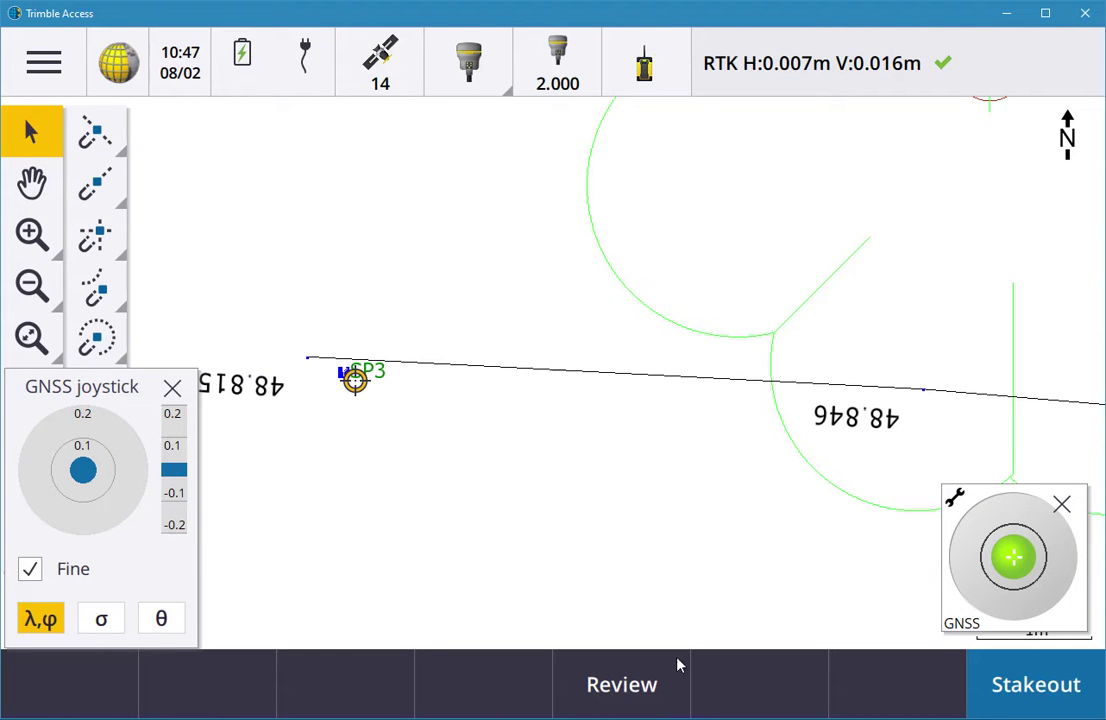
click(576, 656)
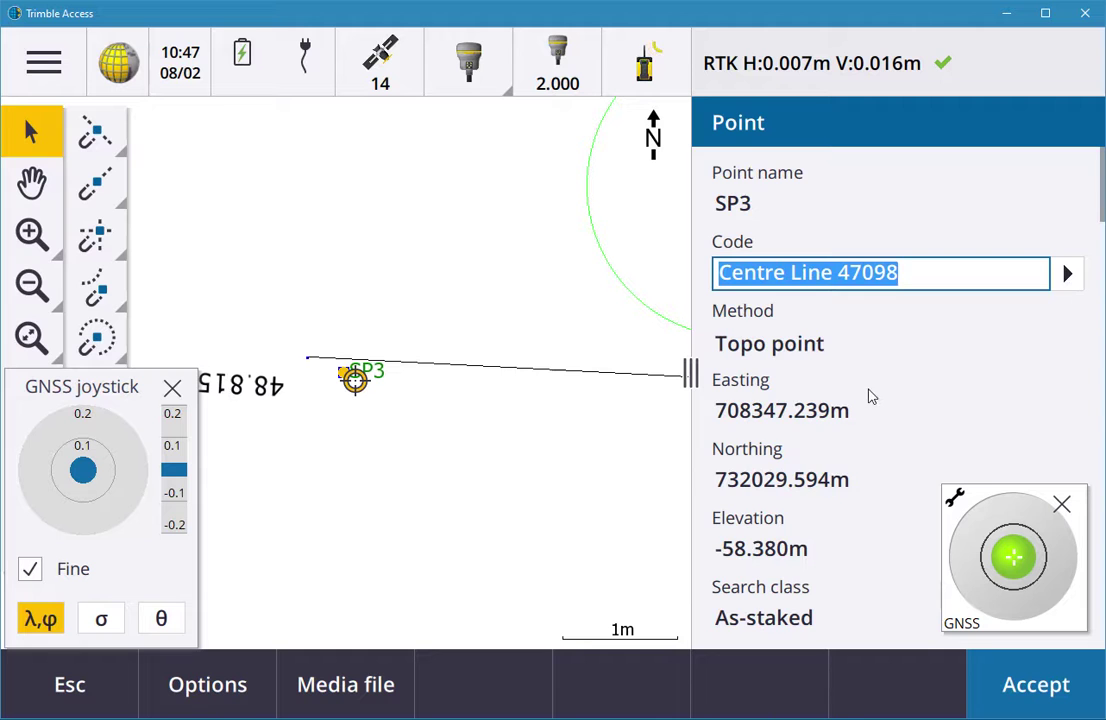
scroll(869, 400, down, 1)
scroll(869, 402, down, 8)
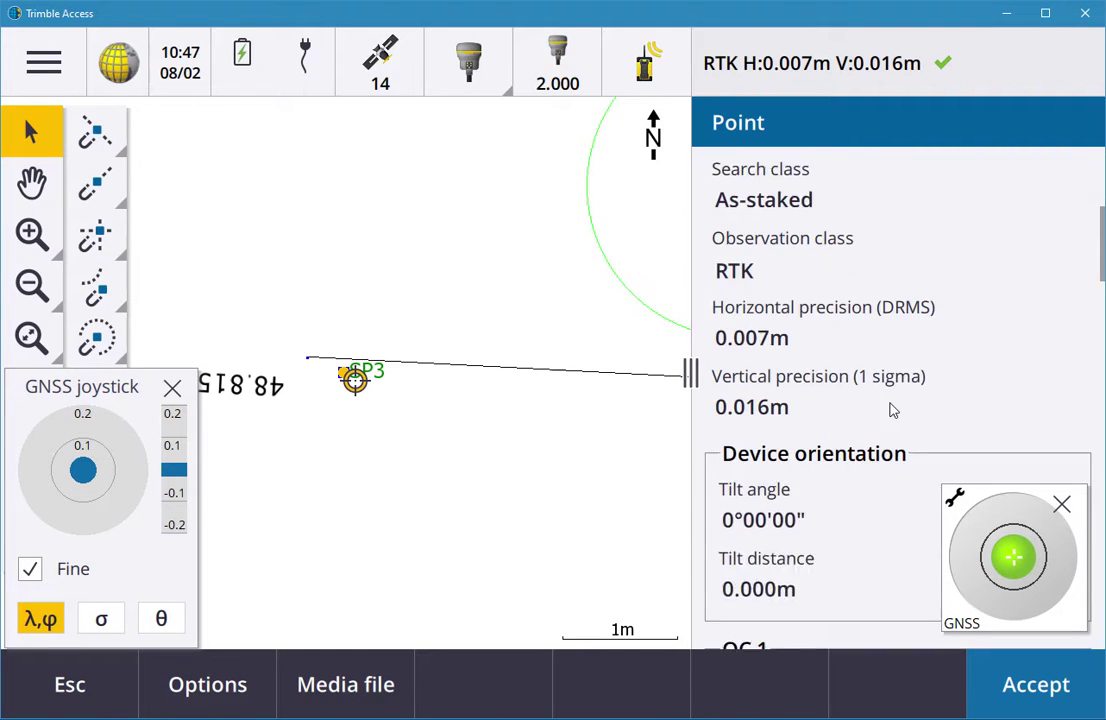
click(55, 710)
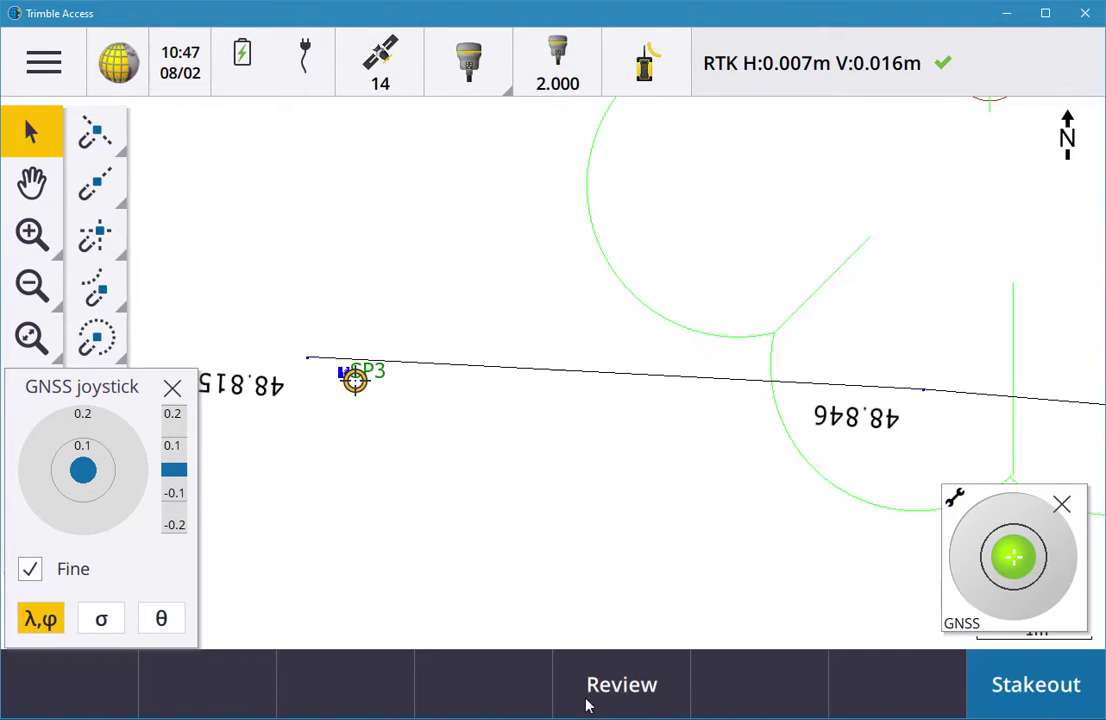